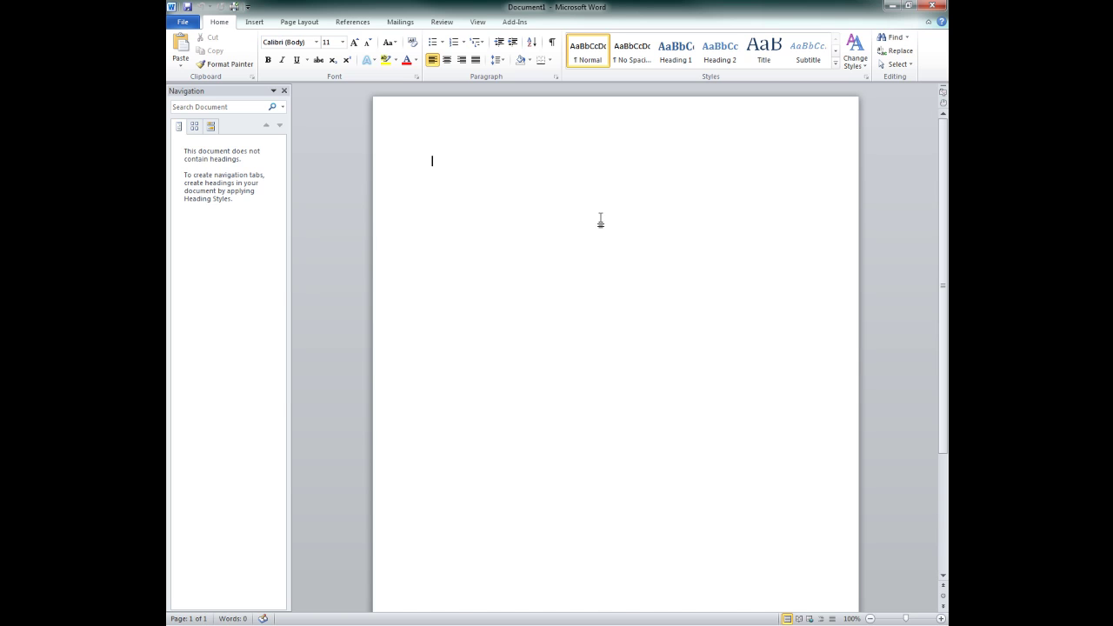
Type the title 'Patient Record Update' and format it as a centred, 24-point Heading 1.
type("Patient Record Update")
key("Return")
left_click(390, 165)
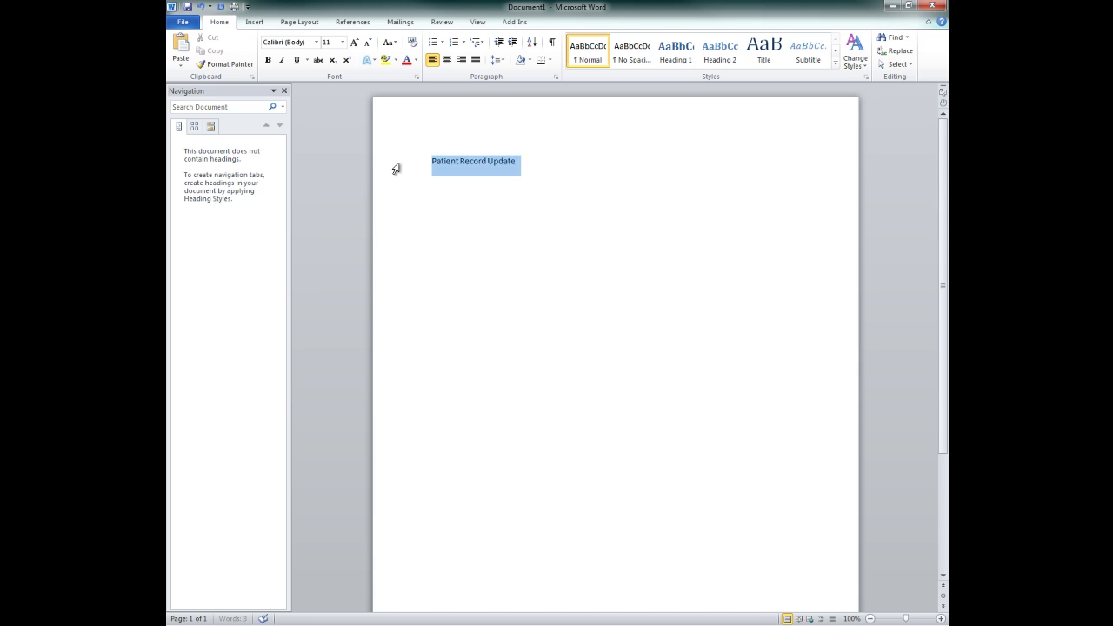
left_click(685, 59)
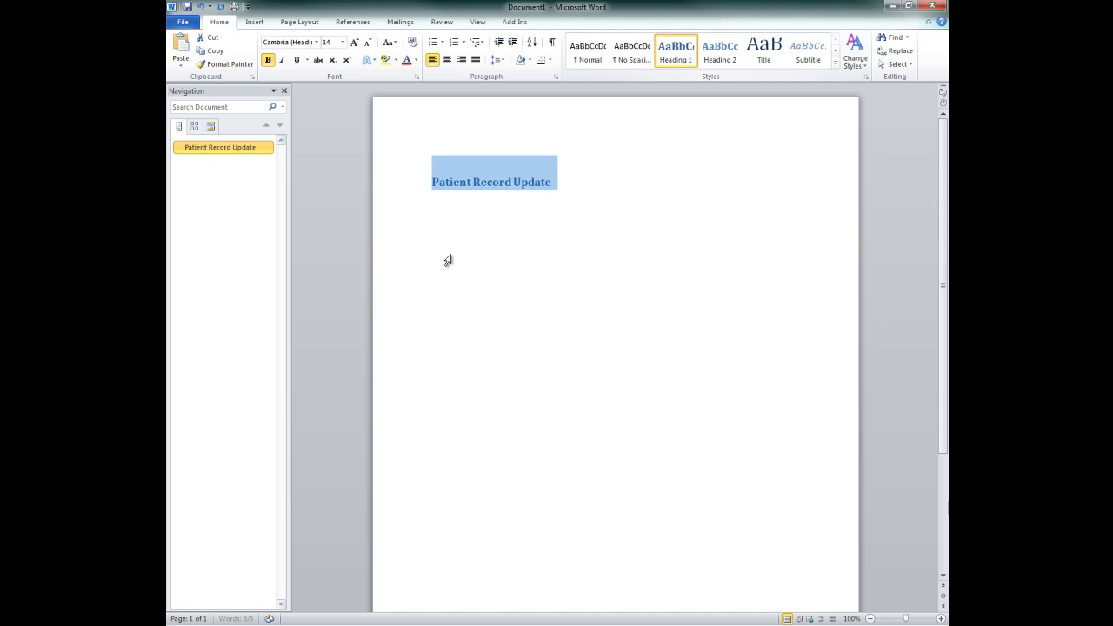
left_click(446, 60)
left_click(343, 41)
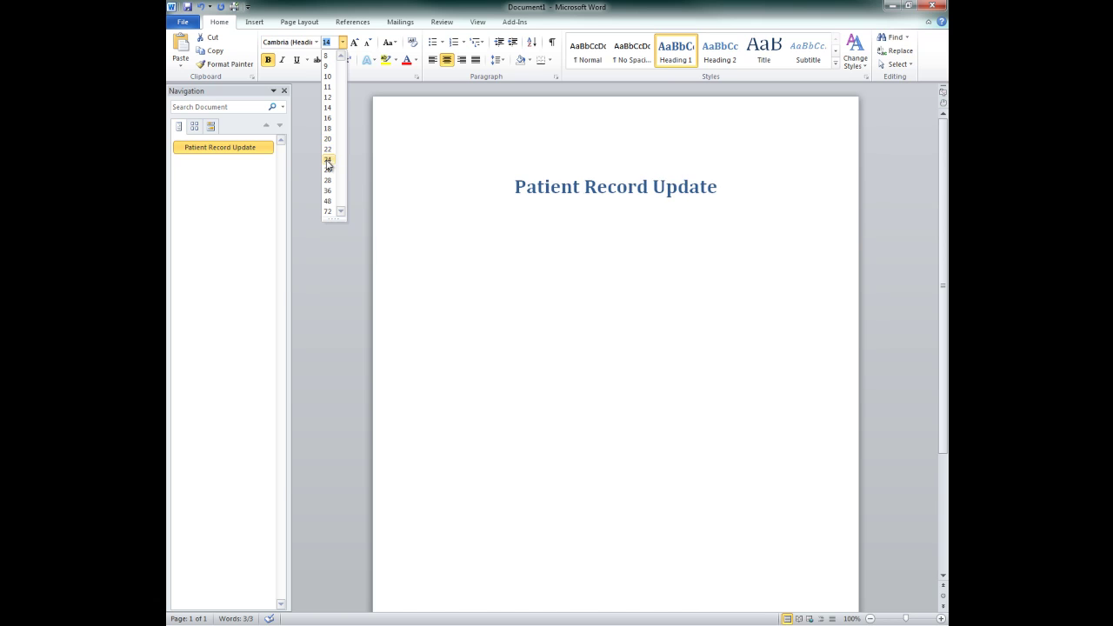
left_click(328, 162)
left_click(570, 316)
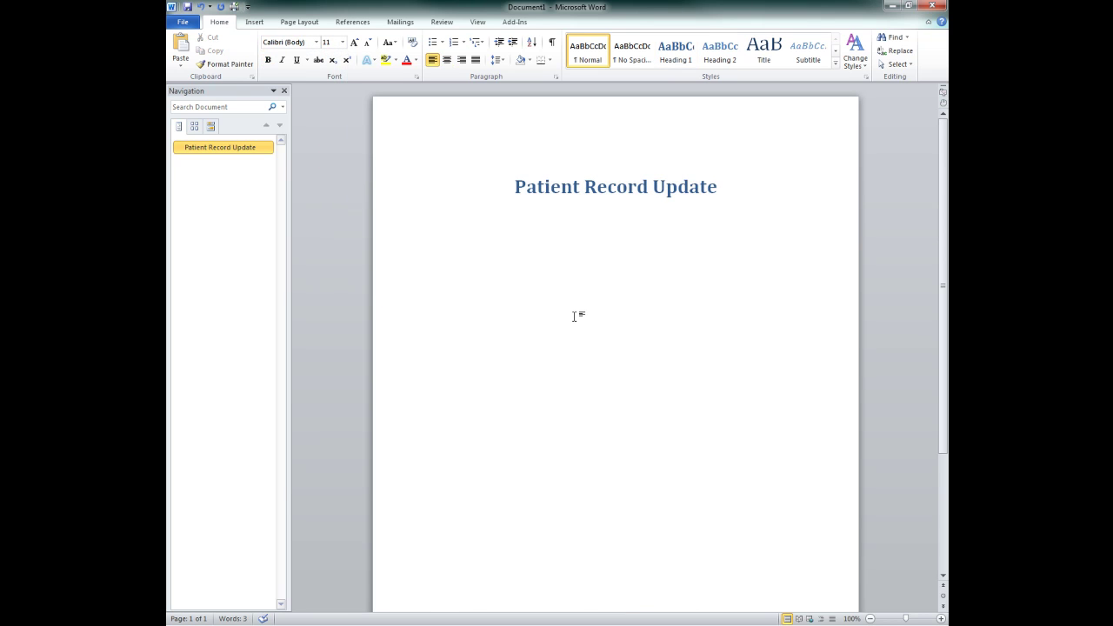
Insert a 3×5 table under the title with headers 'Our Records Show...' and 'Corrections'.
key("Return")
left_click(254, 22)
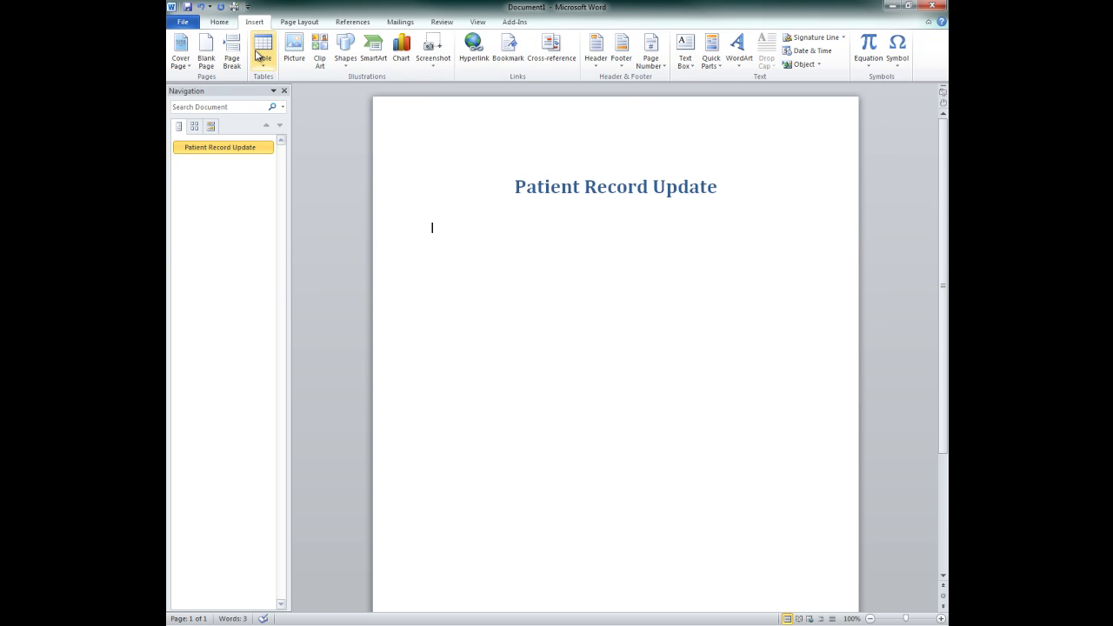
left_click(263, 52)
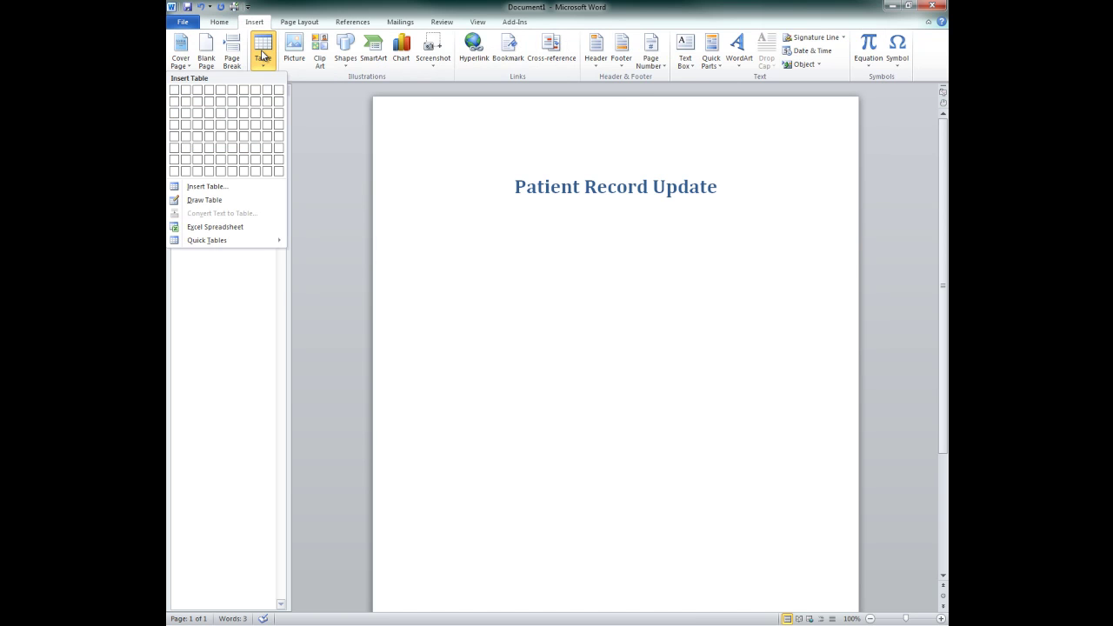
left_click(198, 144)
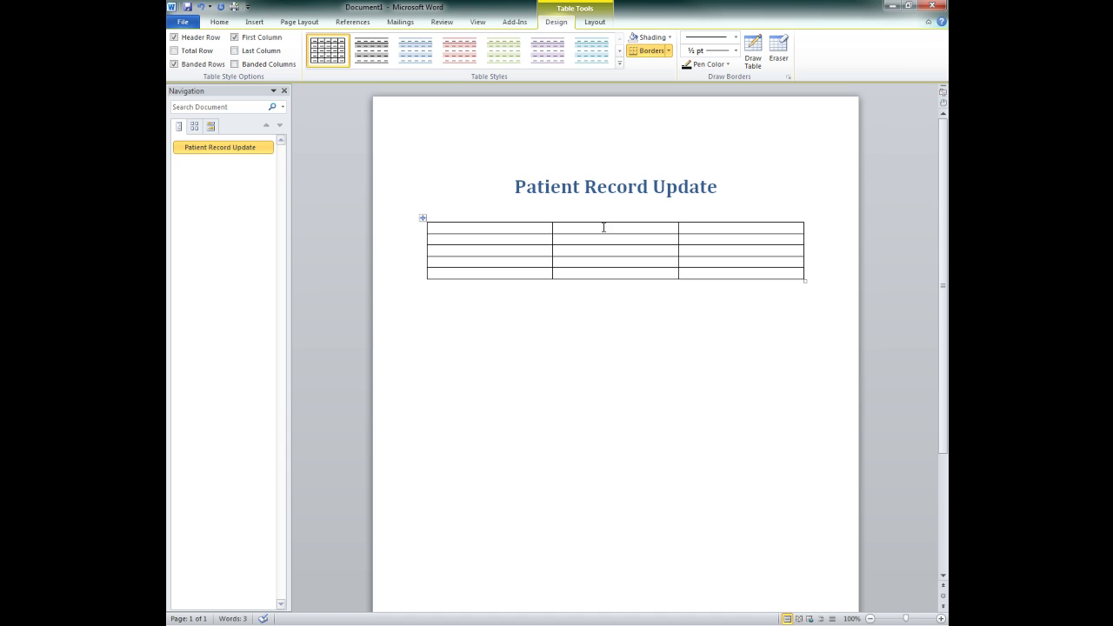
type("Our Recor")
type("ds Sho")
type("w...")
left_click(752, 233)
type("COm")
key("BackSpace")
key("BackSpace")
type("orrections")
Label the rows First Name, Last Name, Known As, Date of Birth and Address 1, adding rows as needed.
left_click(477, 242)
type("First Name")
key("Down")
type("Last Name")
key("Down")
type("Known Ad")
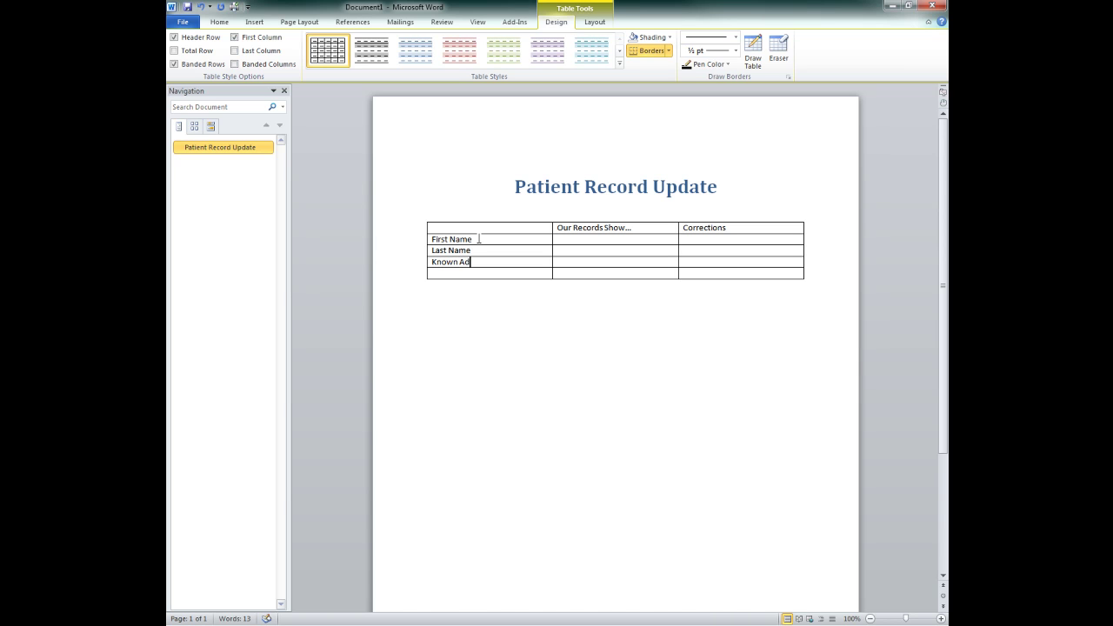
key("BackSpace")
type("s")
key("Down")
type("Date of Birth")
key("Tab")
key("Tab")
key("Tab")
type("Address")
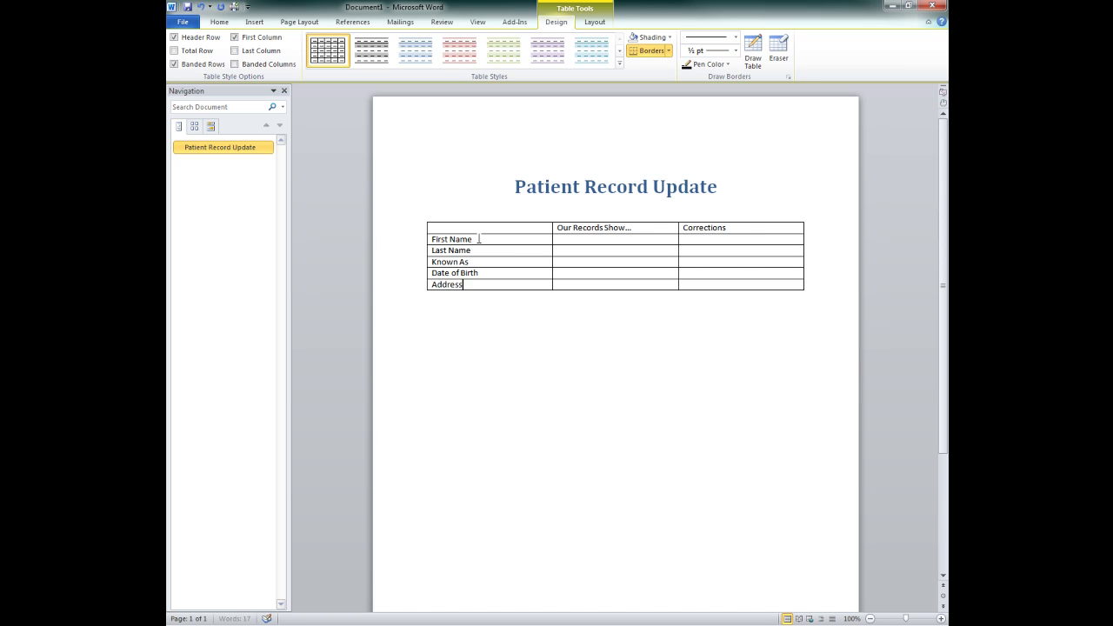
type(" 1")
key("Tab")
key("Tab")
key("Tab")
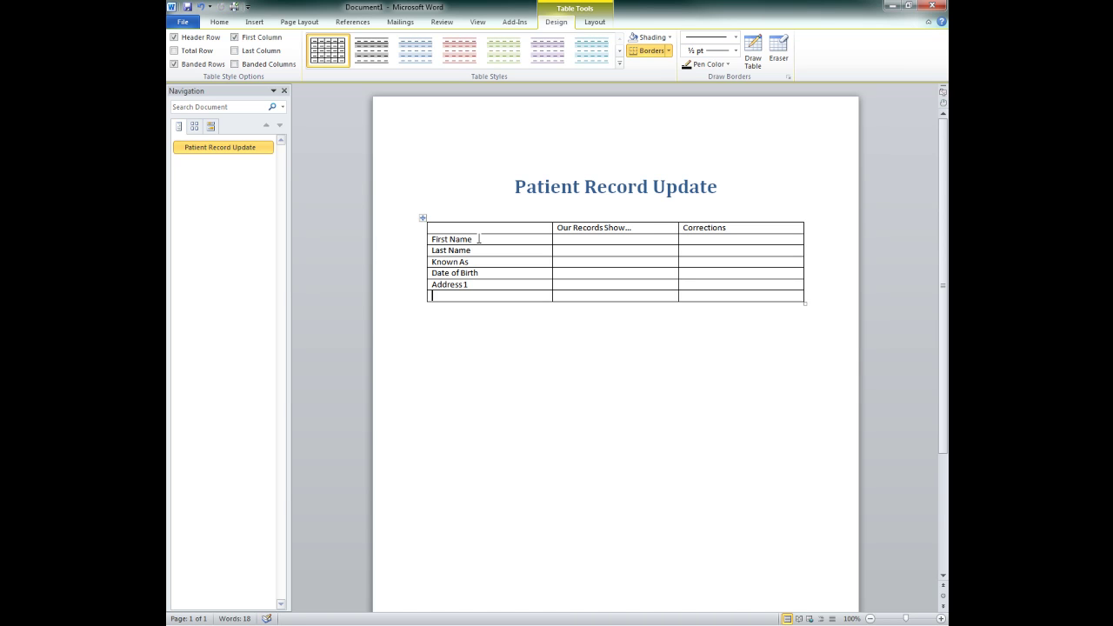
type("Address")
Delete the extra 'Address' text in the last row and rename 'Address 1' to 'Address'.
double_click(459, 295)
key("Delete")
left_click(501, 285)
key("BackSpace")
key("BackSpace")
left_click(635, 238)
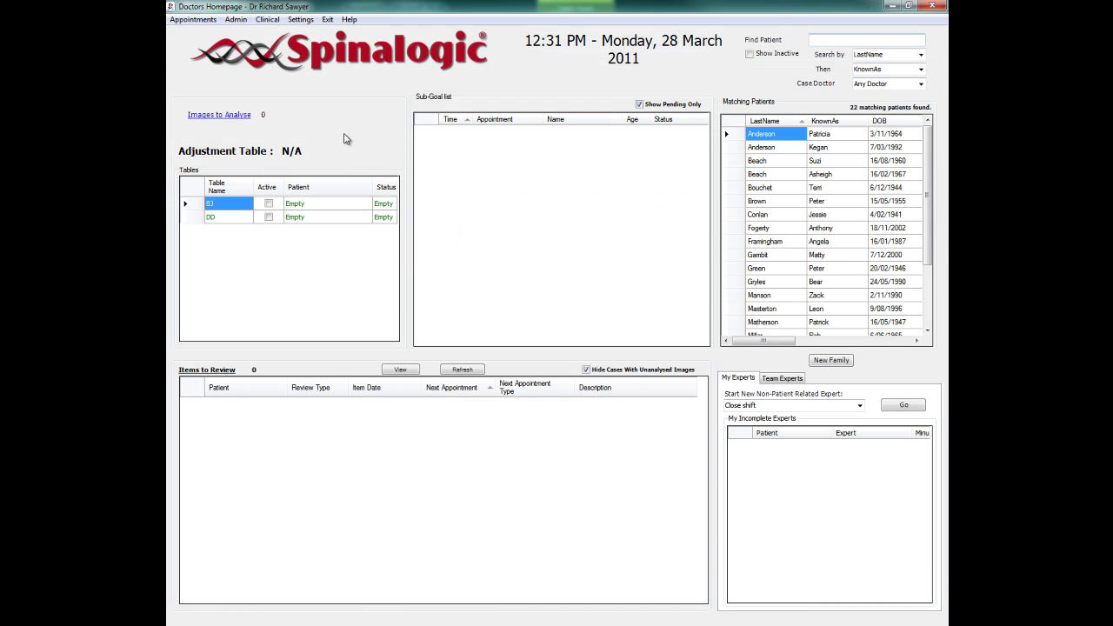
In Spinalogic's Settings > Clinical > Document Templates, copy the Merge Data Location path.
left_click(300, 20)
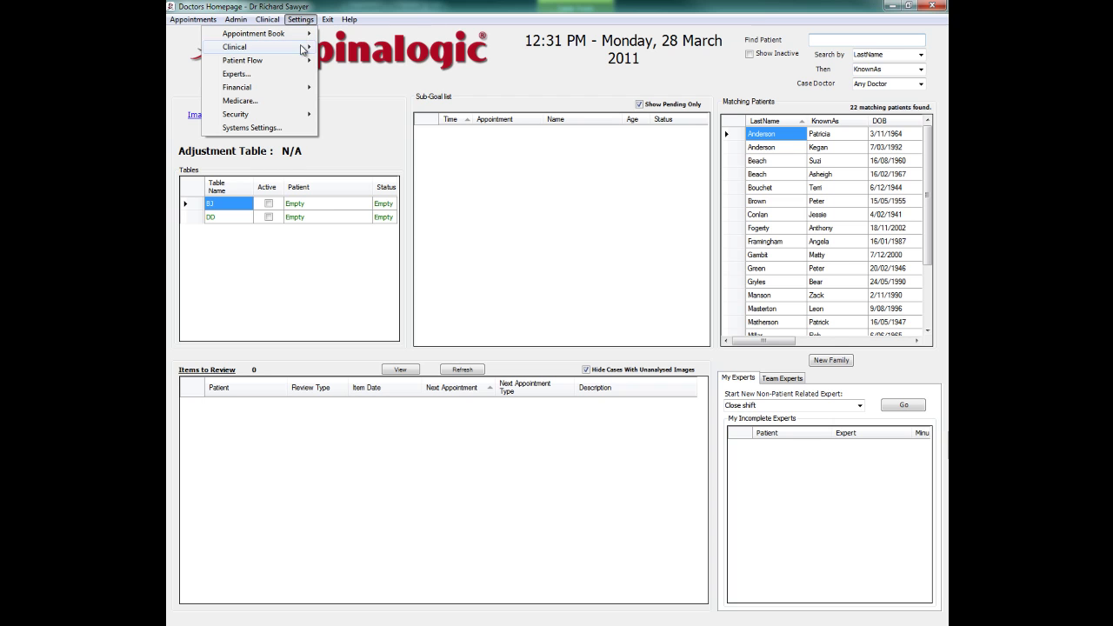
mouse_move(300, 47)
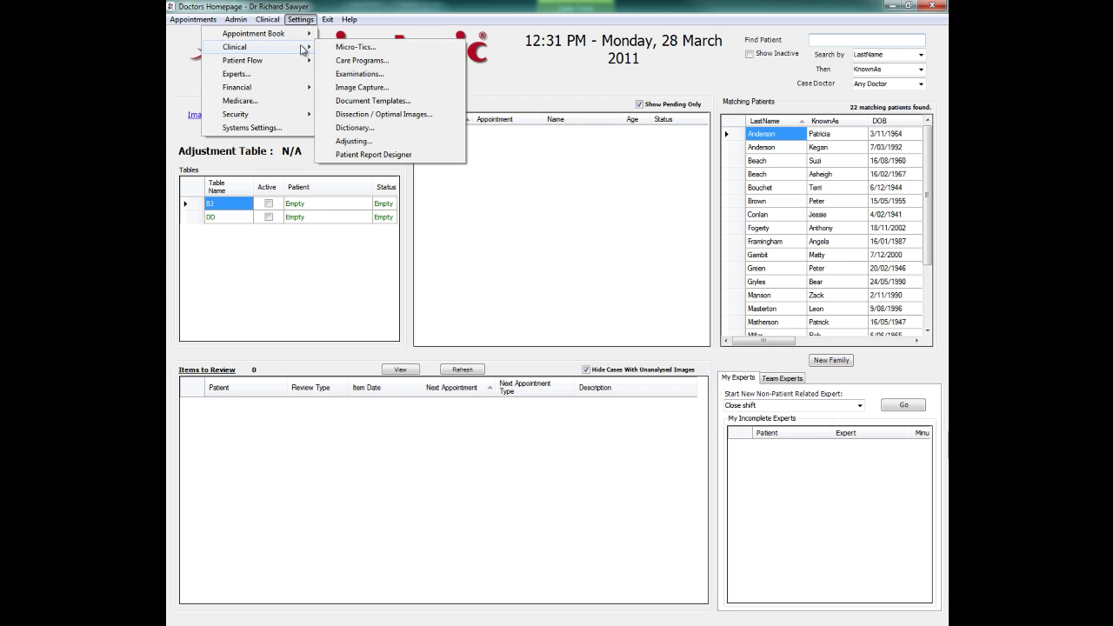
left_click(387, 101)
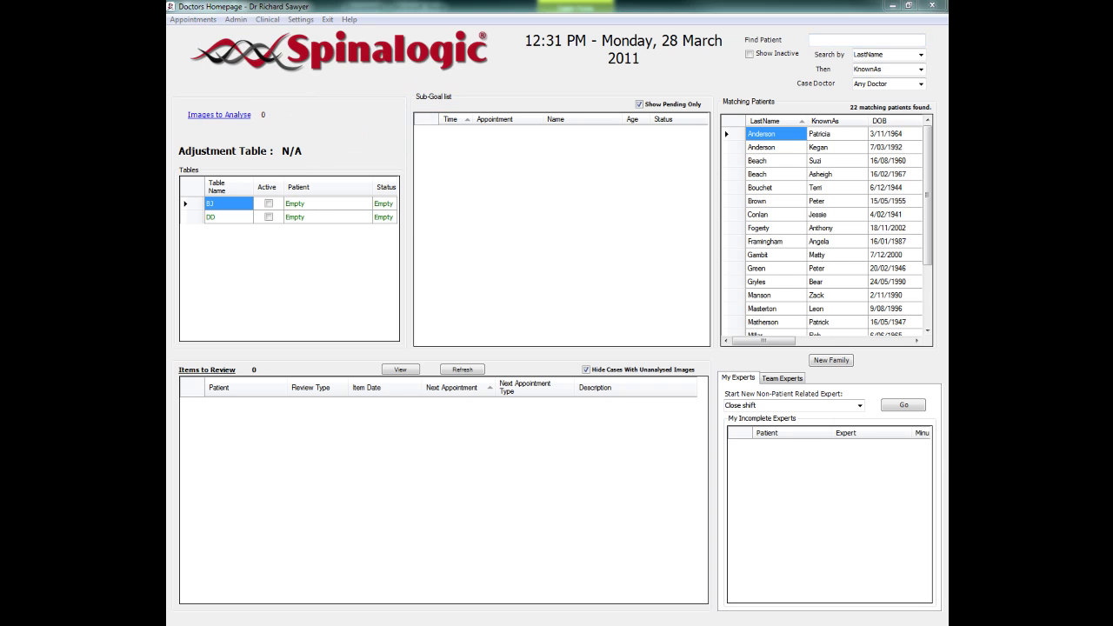
left_click_drag(680, 90, 556, 98)
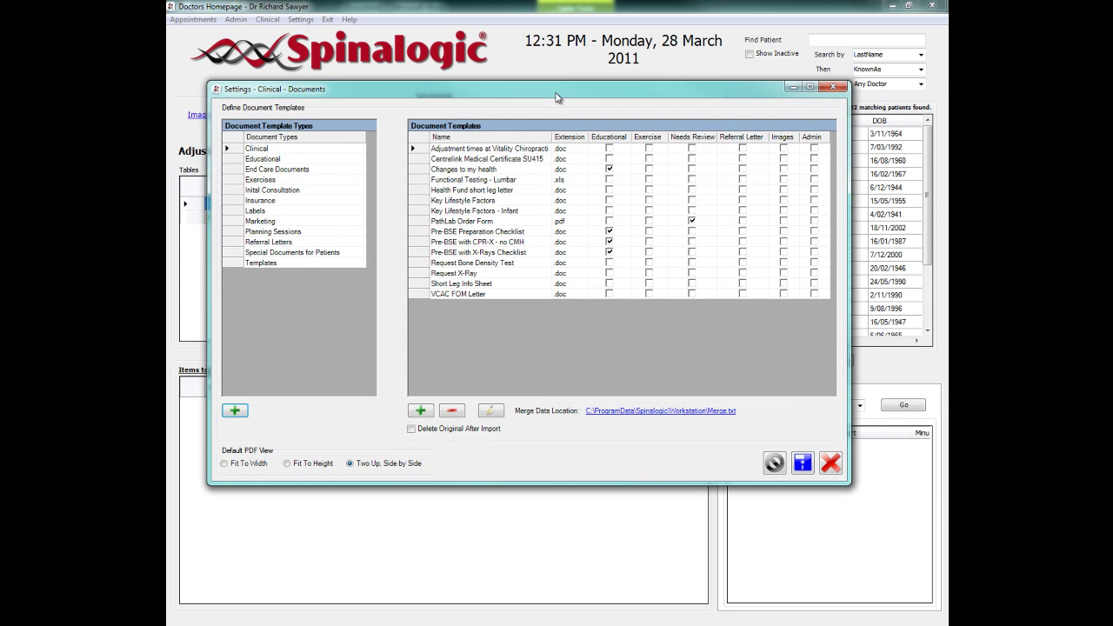
left_click(676, 412)
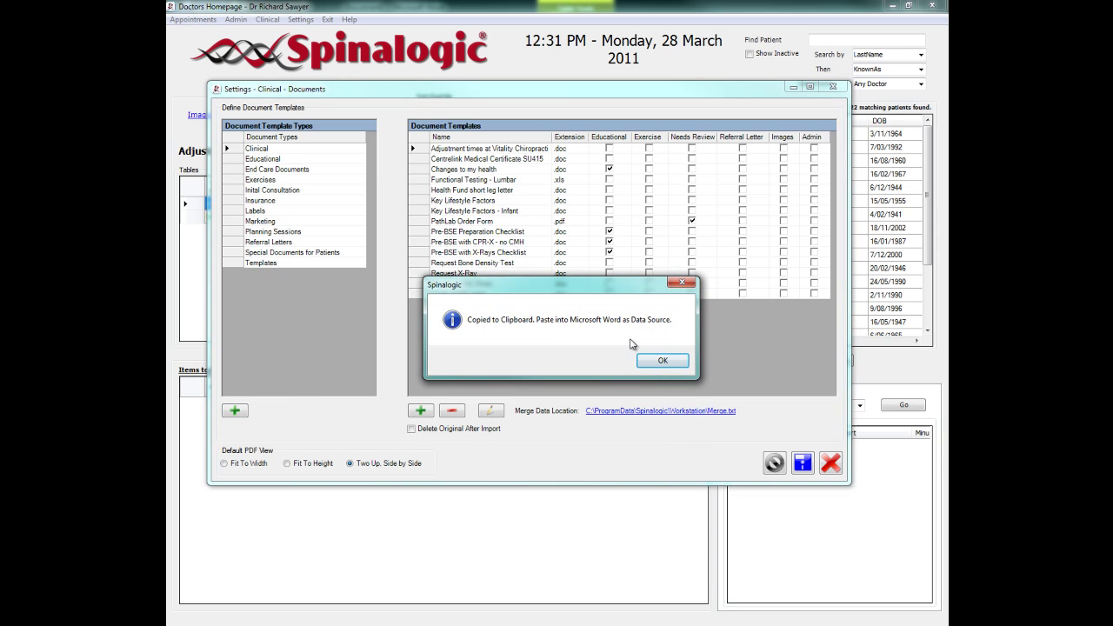
left_click(664, 362)
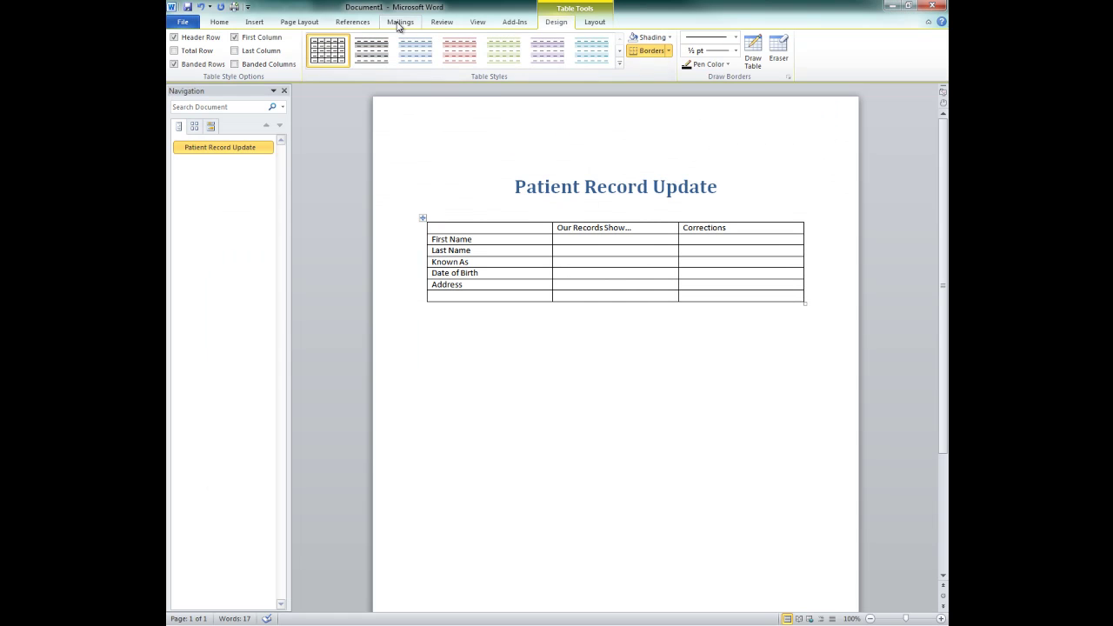
Attach Merge.txt as the mail merge recipient list through Use Existing List, using the pasted path.
left_click(400, 22)
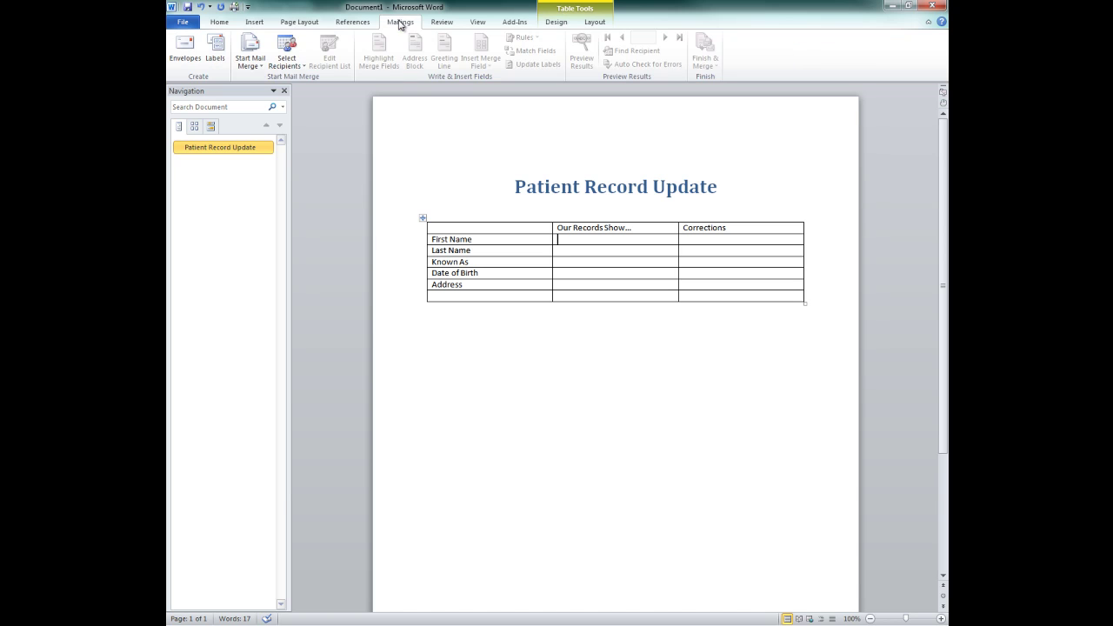
left_click(287, 60)
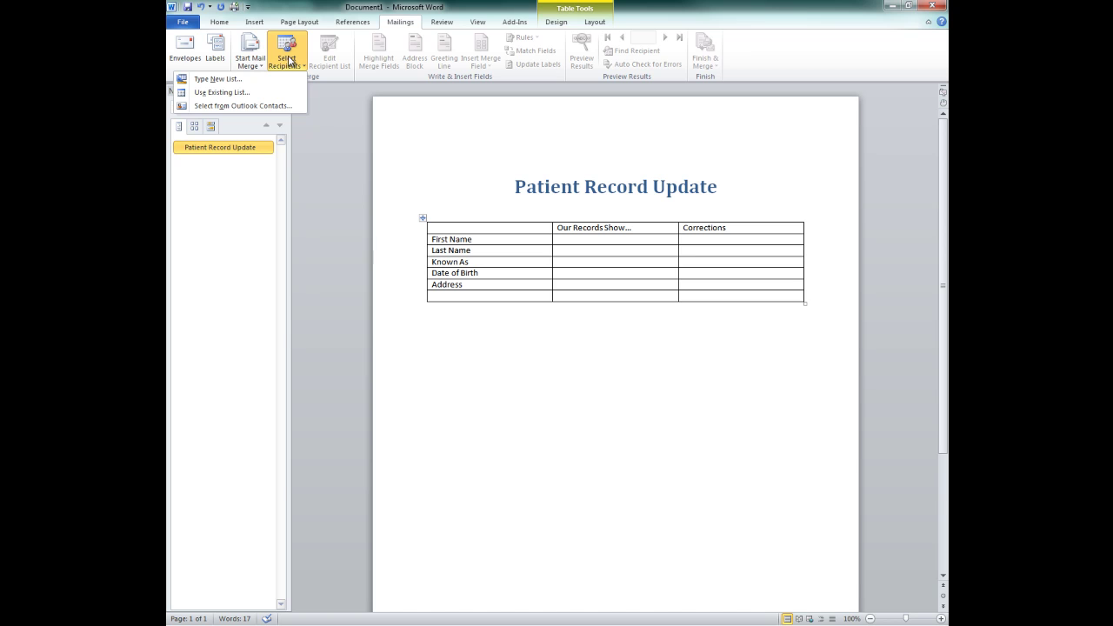
left_click(262, 94)
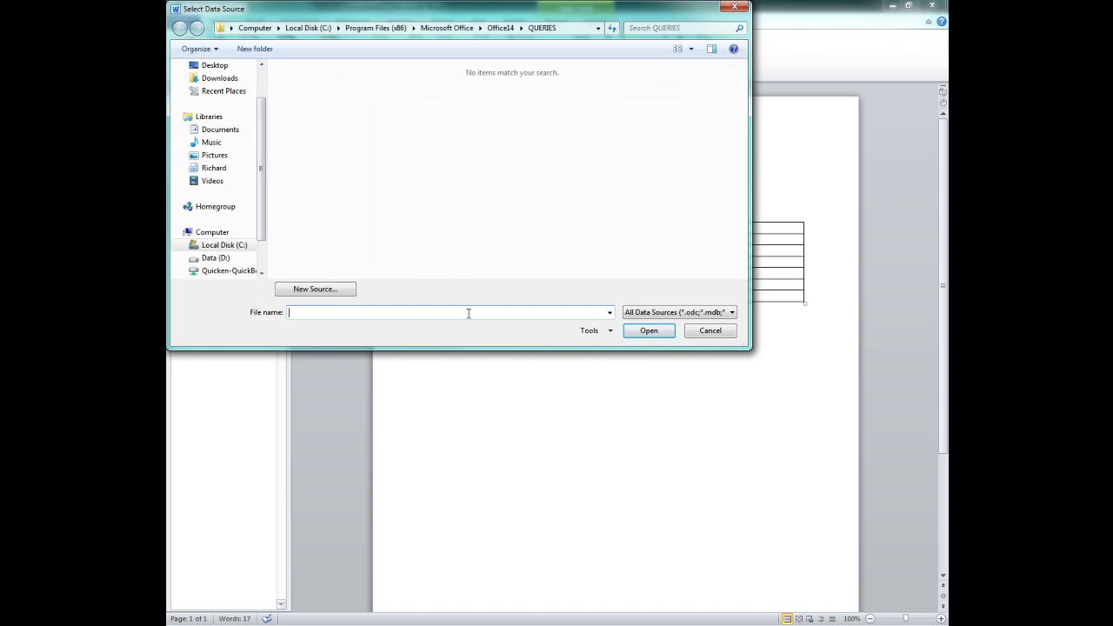
key("ctrl+v")
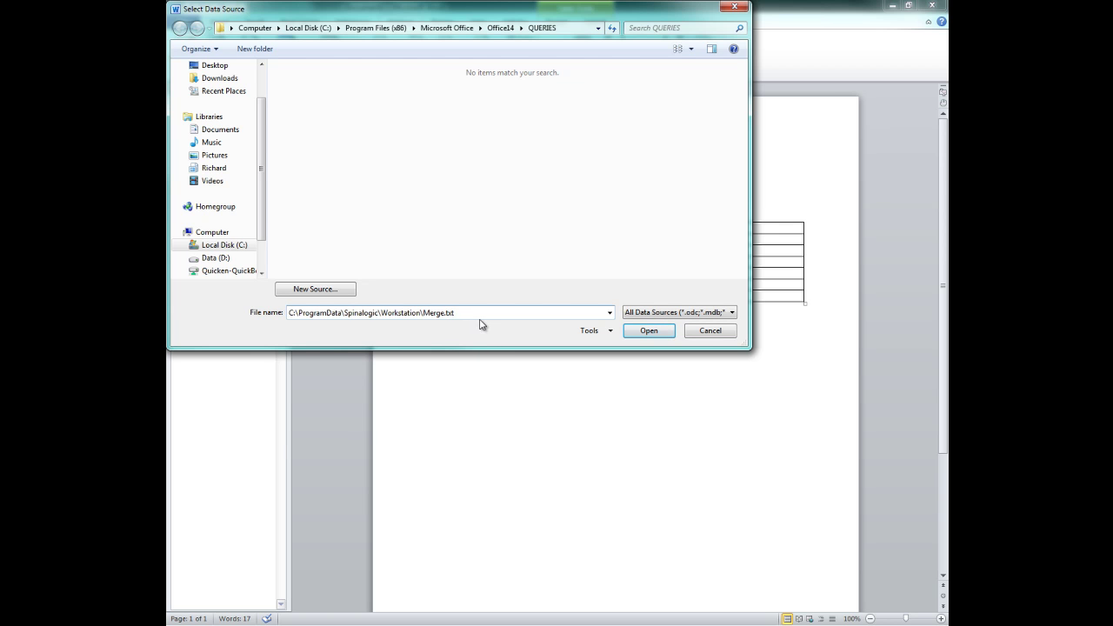
left_click(649, 334)
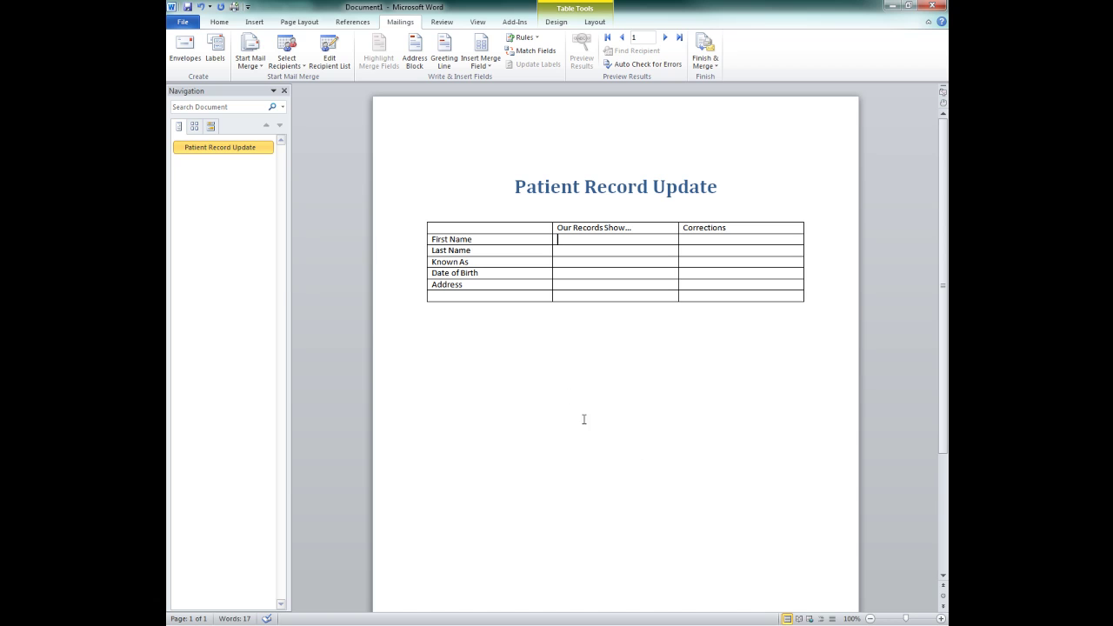
Insert the FirstName, LastName, KnownAs and DOB merge fields beside their row labels.
left_click(481, 62)
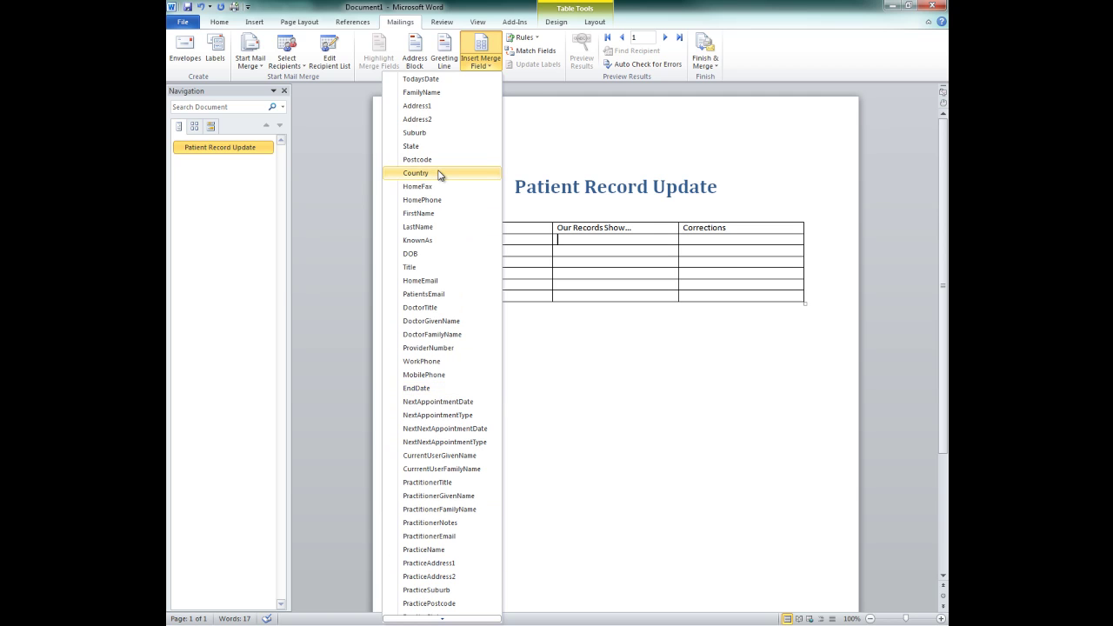
mouse_move(464, 619)
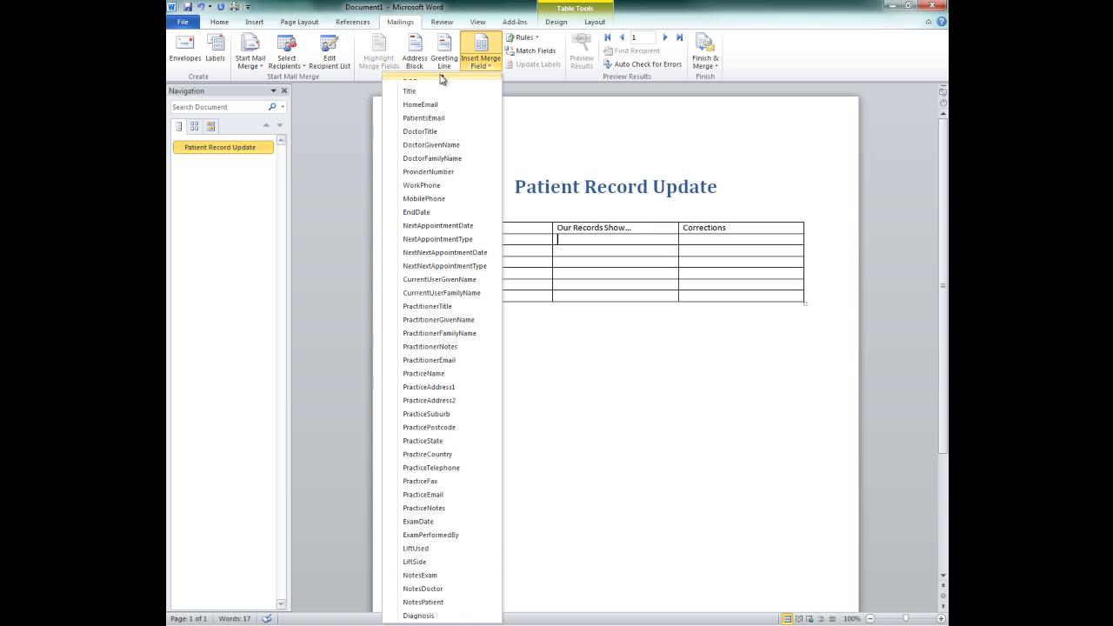
mouse_move(442, 80)
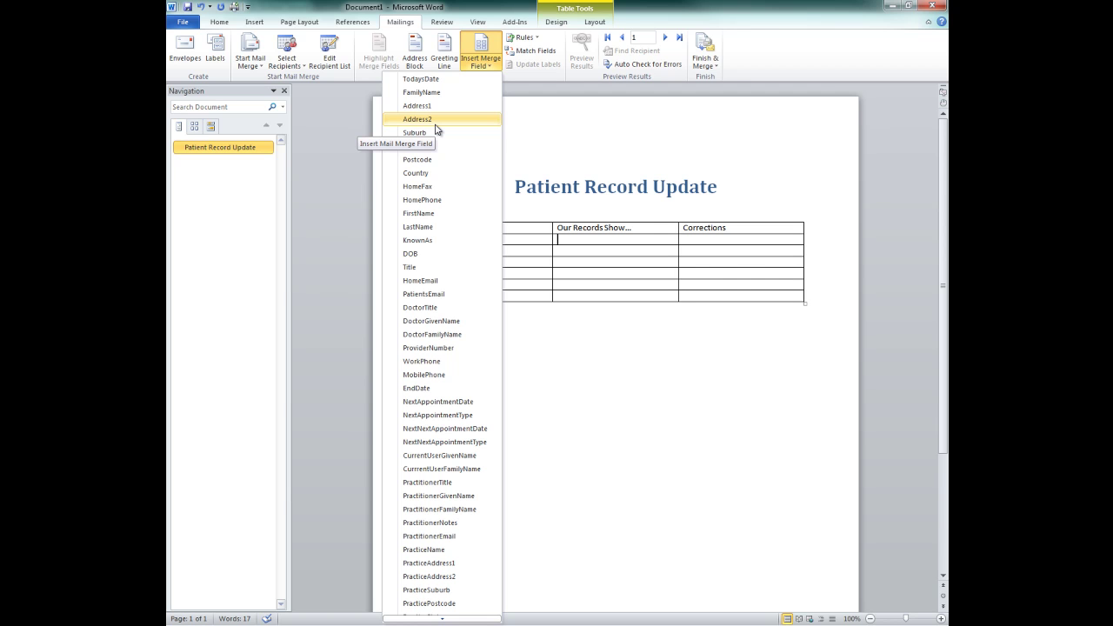
left_click(430, 214)
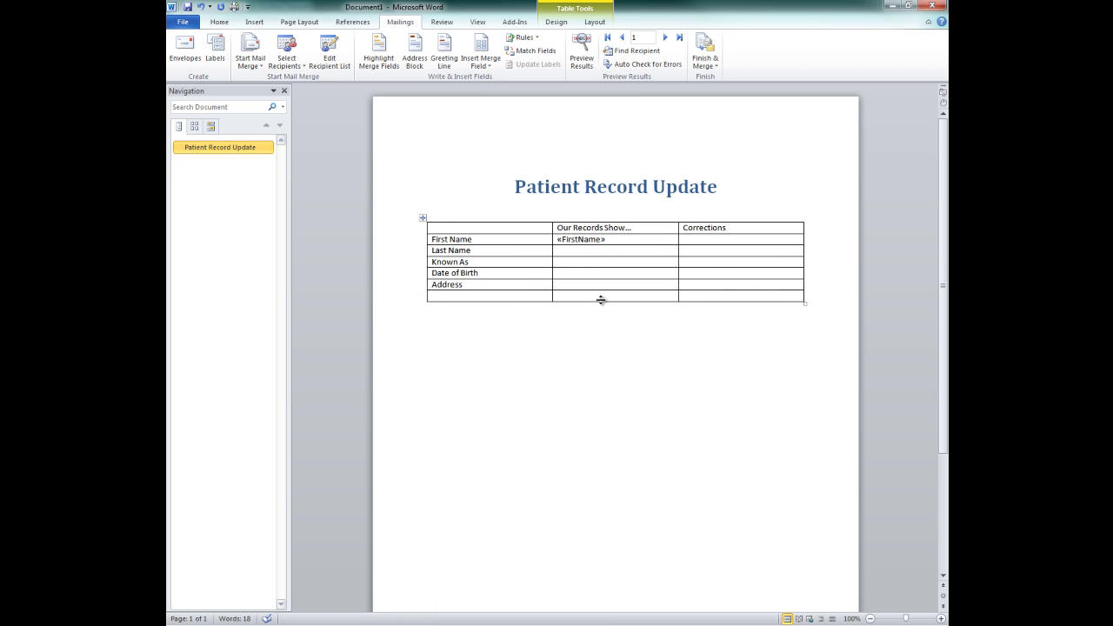
left_click(479, 63)
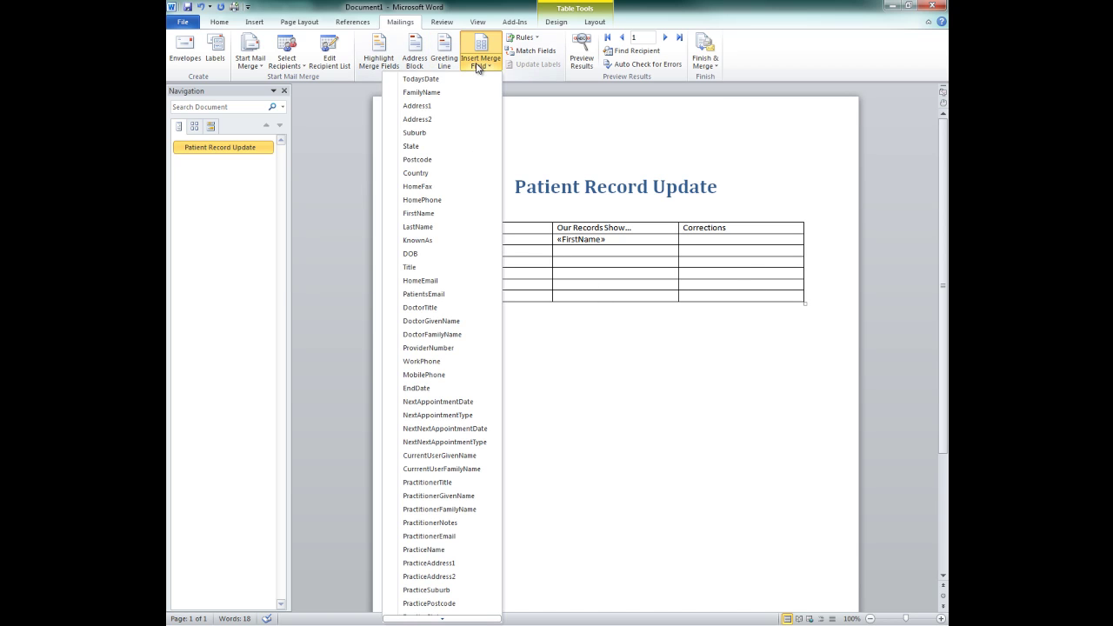
left_click(453, 227)
key("Down")
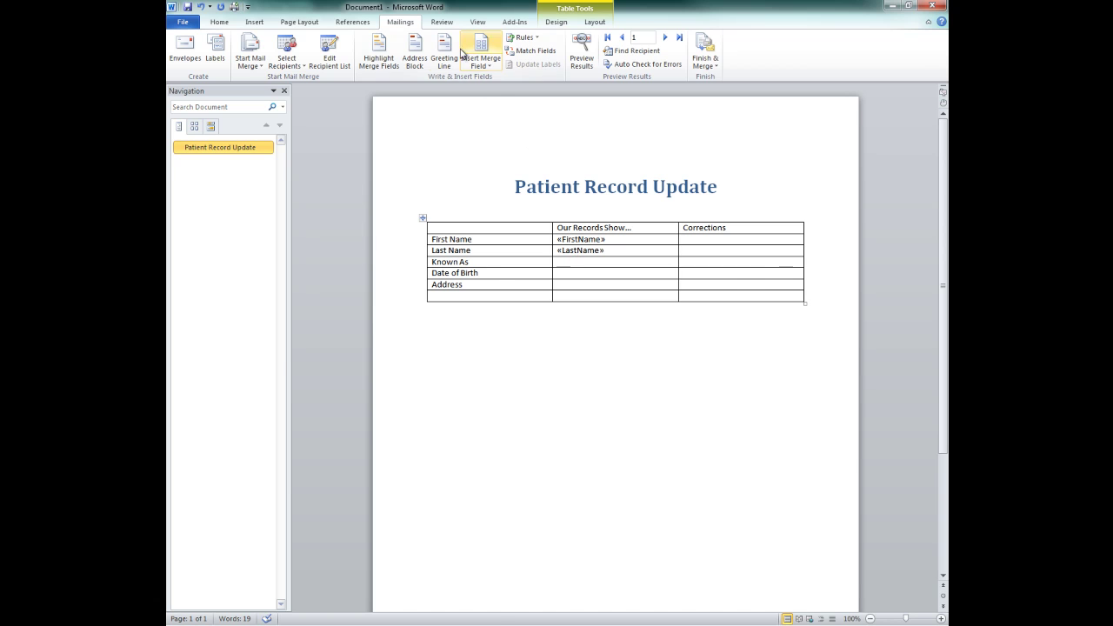
left_click(481, 66)
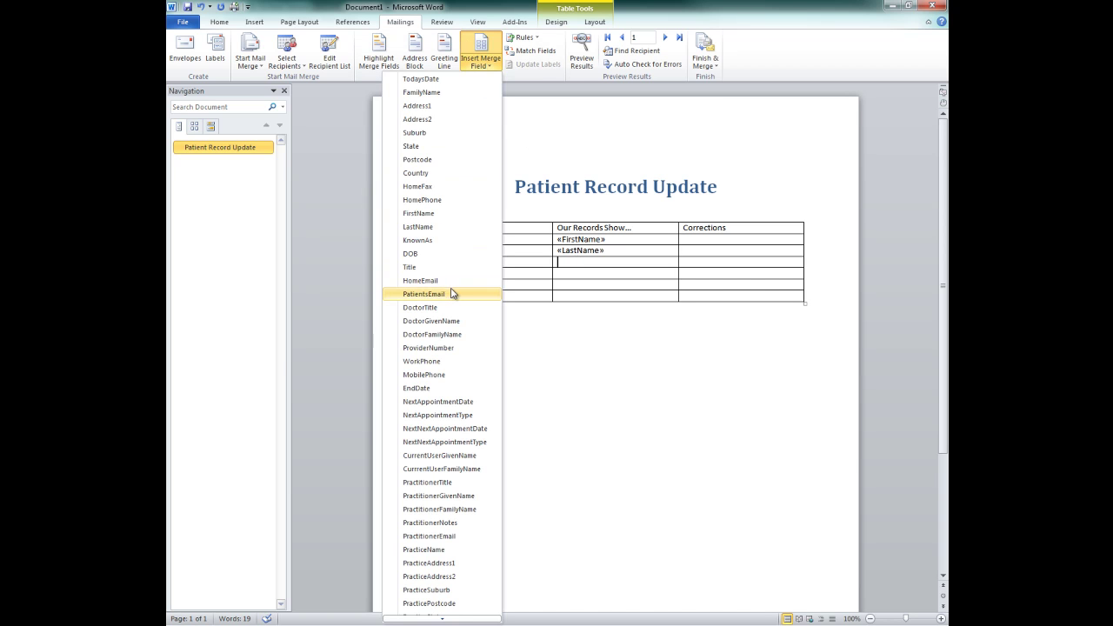
left_click(453, 241)
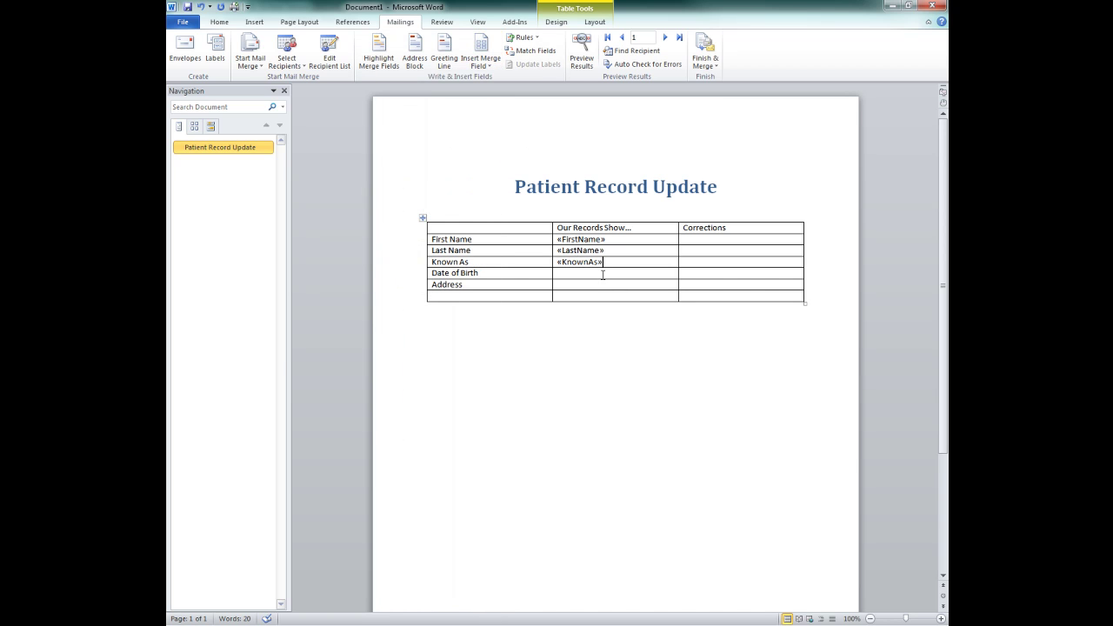
left_click(481, 66)
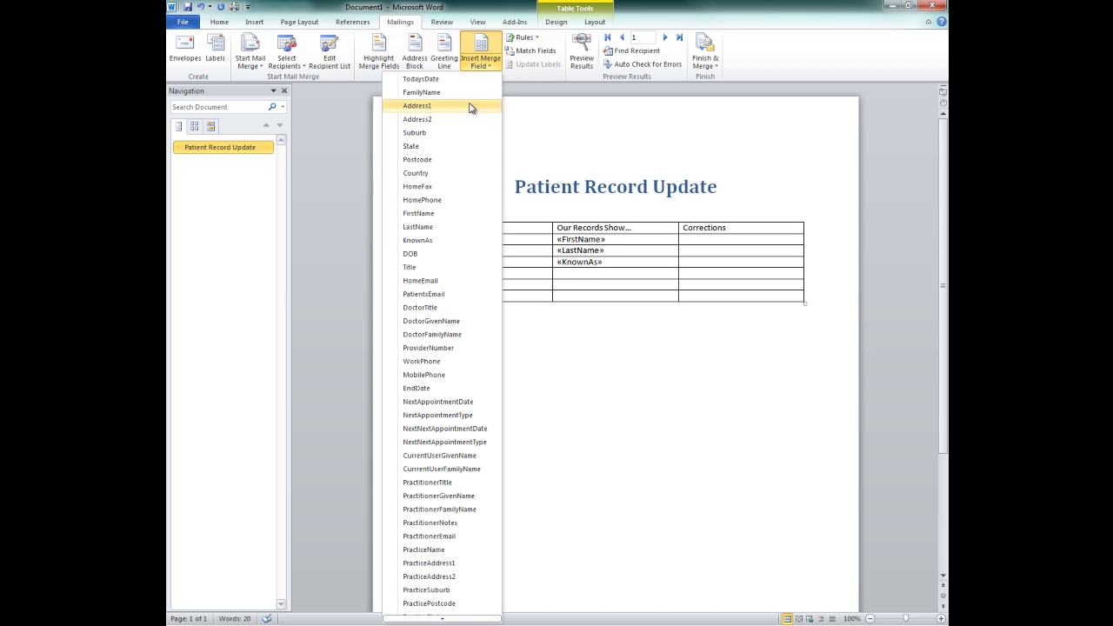
left_click(456, 255)
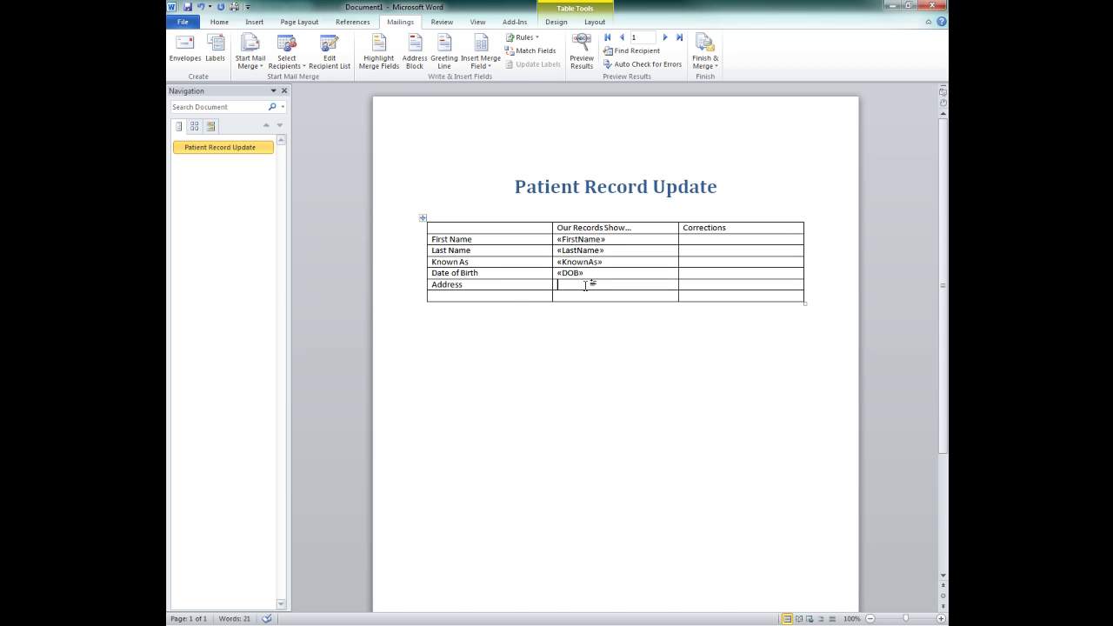
Fill the Address cell with Address1, Address2, then Suburb, State and Postcode on three lines.
left_click(480, 66)
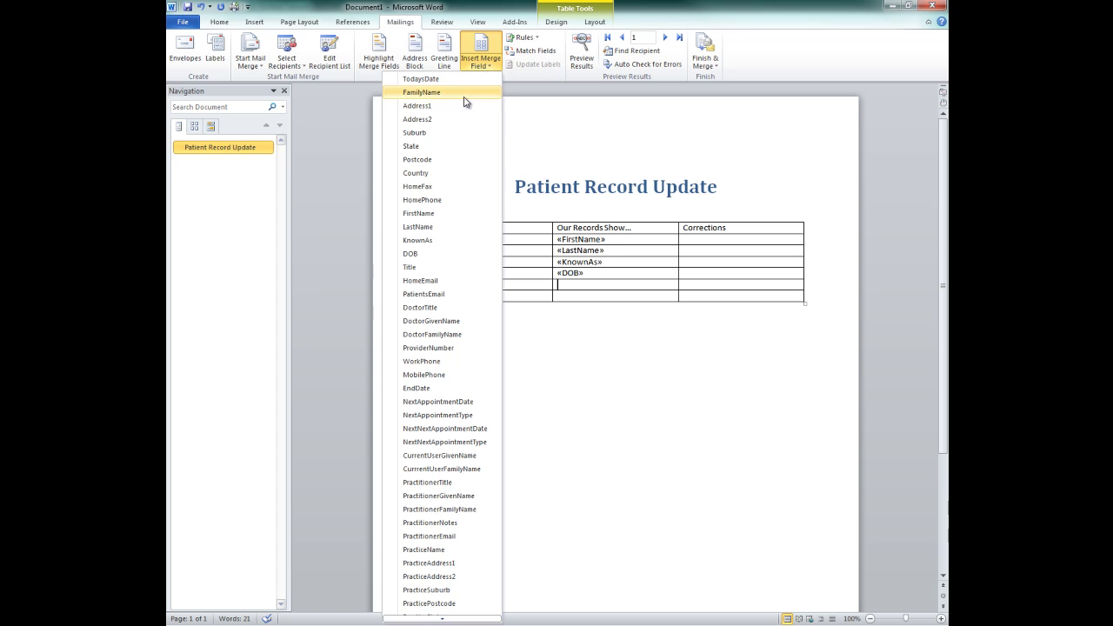
left_click(459, 105)
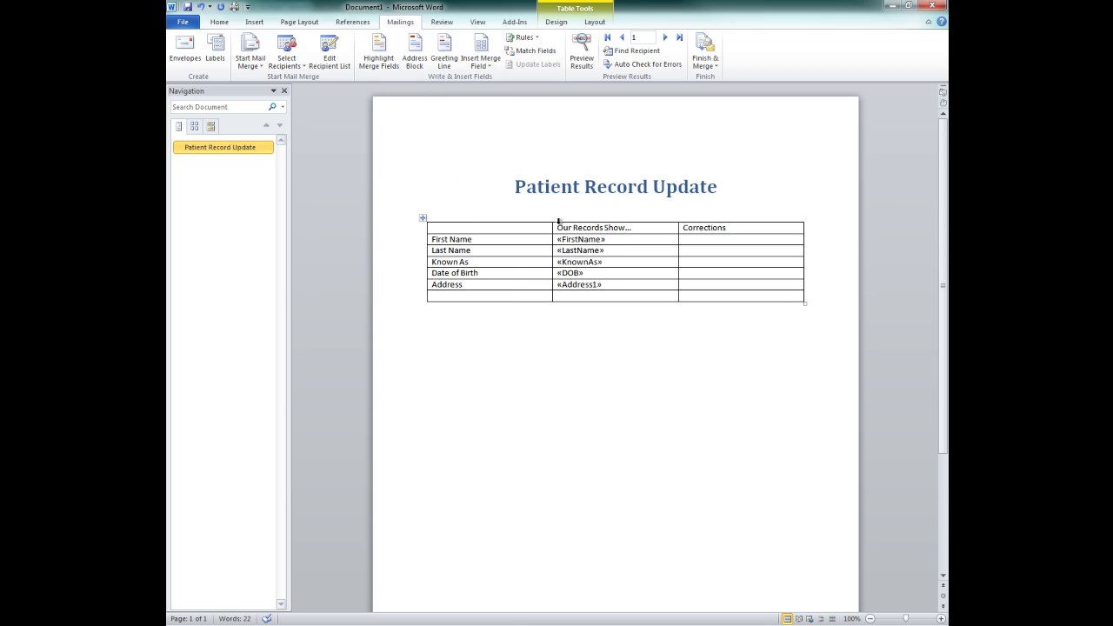
key("Return")
left_click(480, 66)
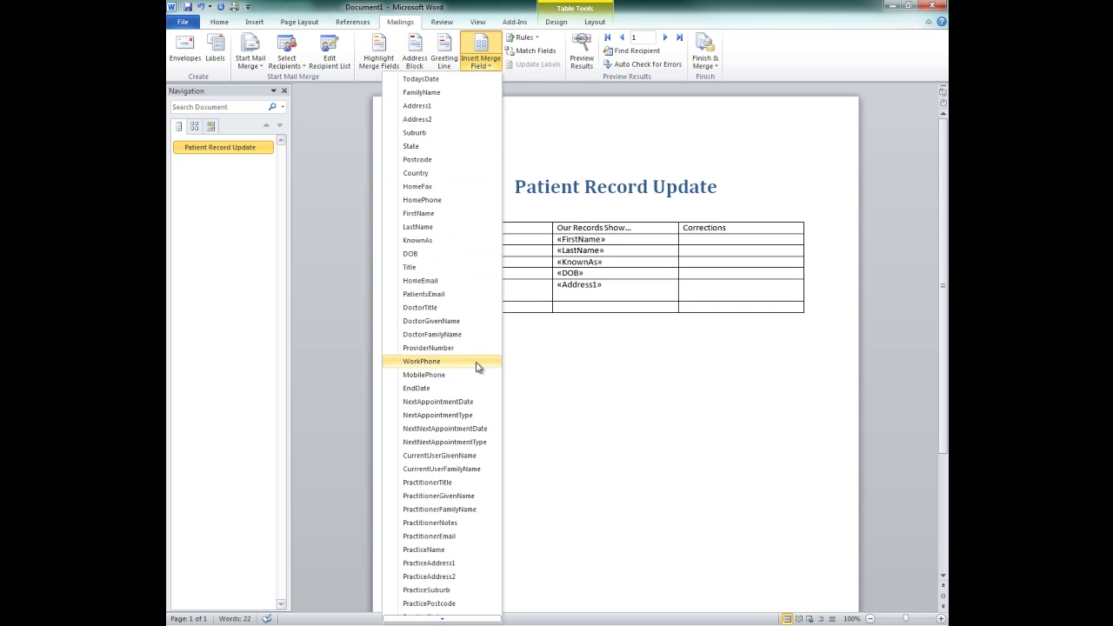
left_click(459, 119)
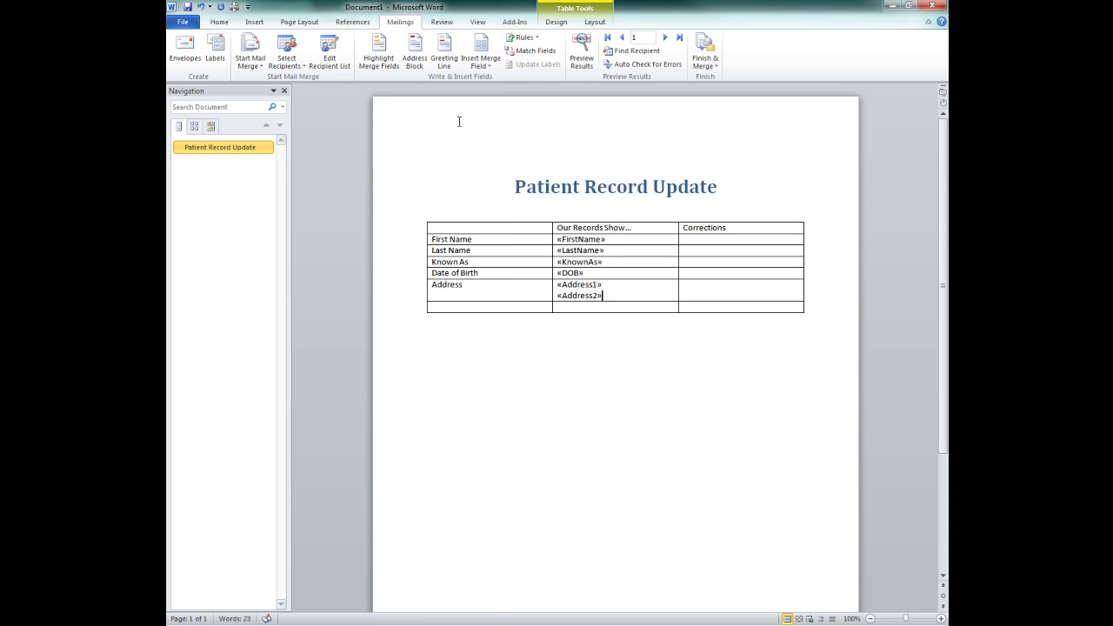
key("Return")
left_click(478, 65)
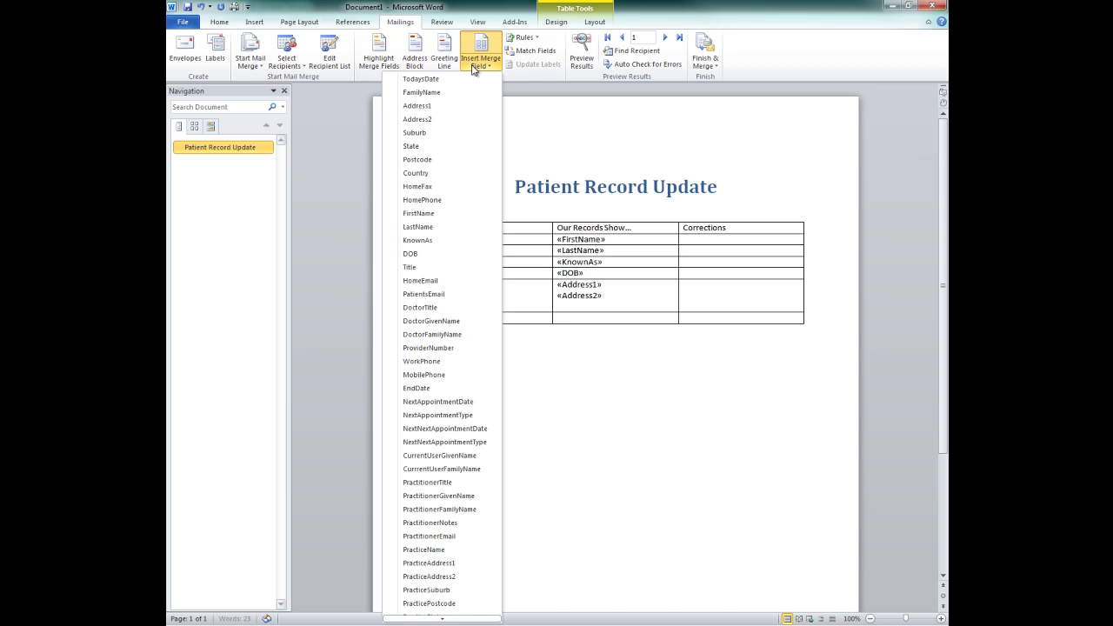
left_click(454, 131)
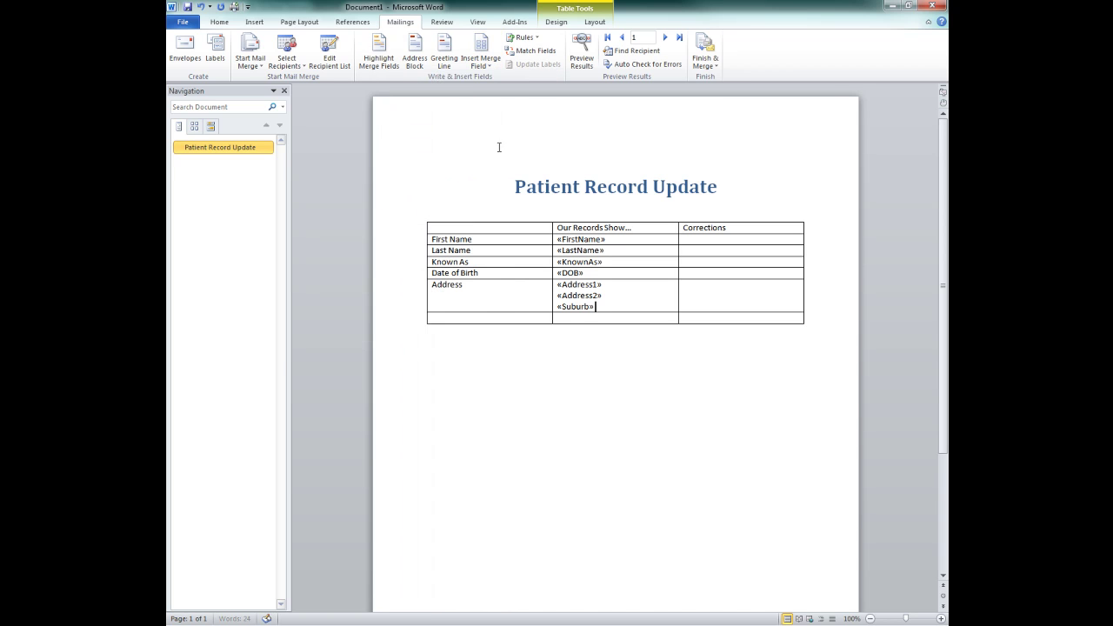
left_click(484, 66)
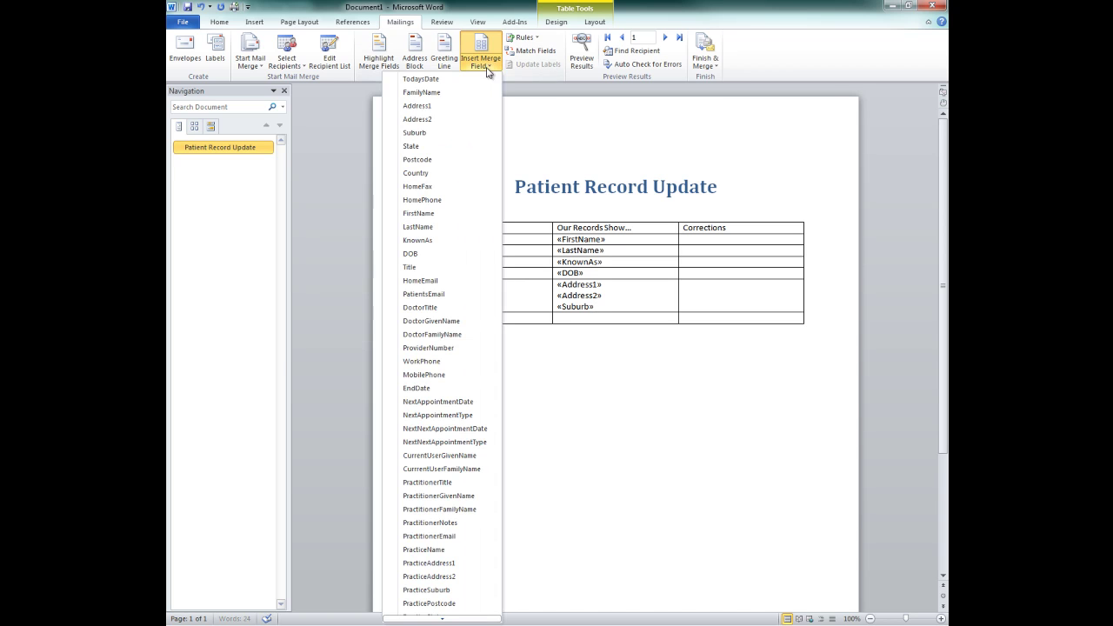
left_click(460, 149)
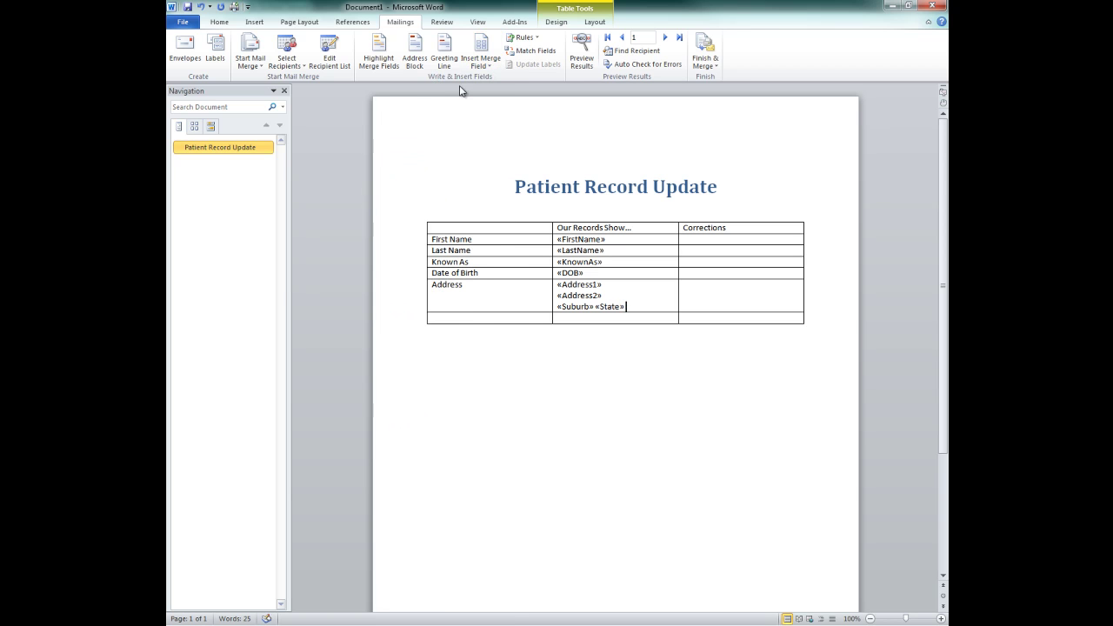
left_click(480, 61)
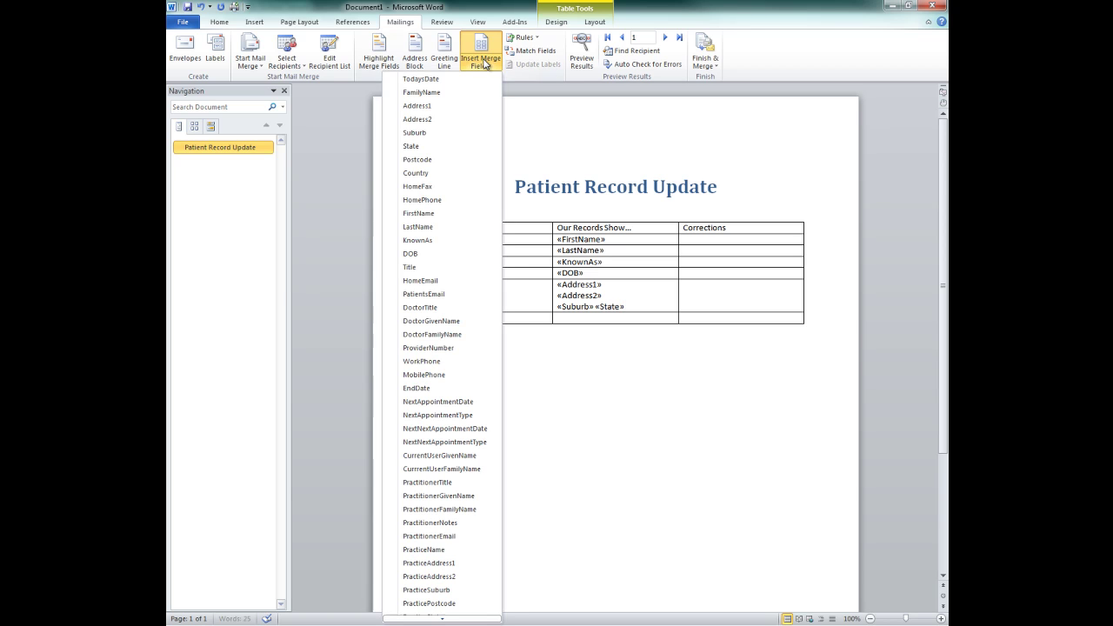
left_click(449, 160)
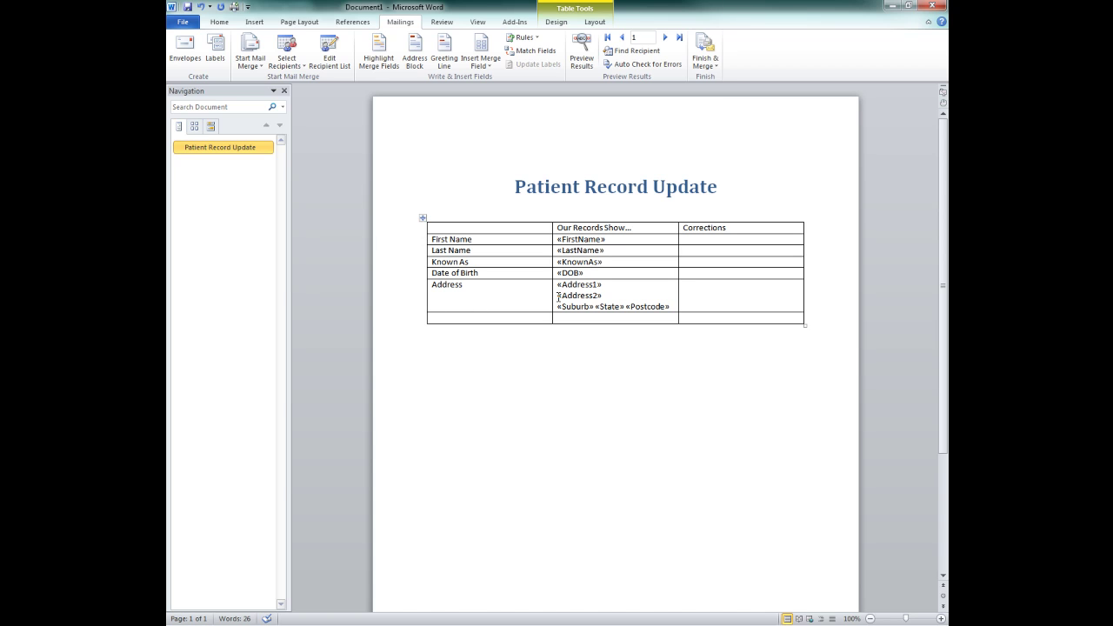
Preview the merge results to show the first recipient's data.
left_click(581, 60)
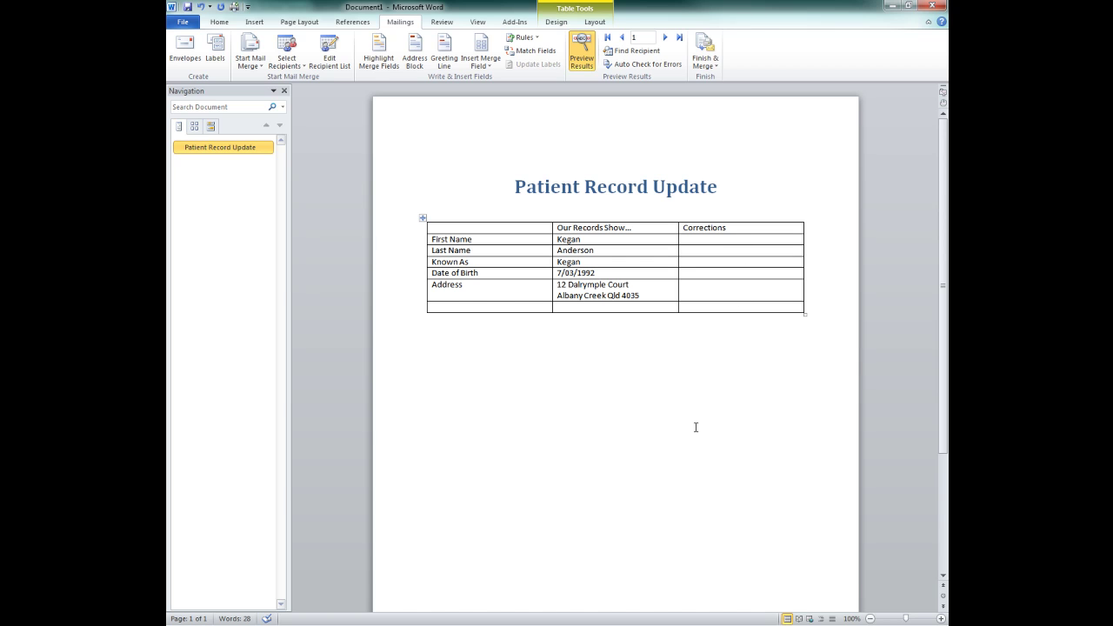
Apply the Heading 2 style to all the table text.
left_click_drag(393, 228, 401, 310)
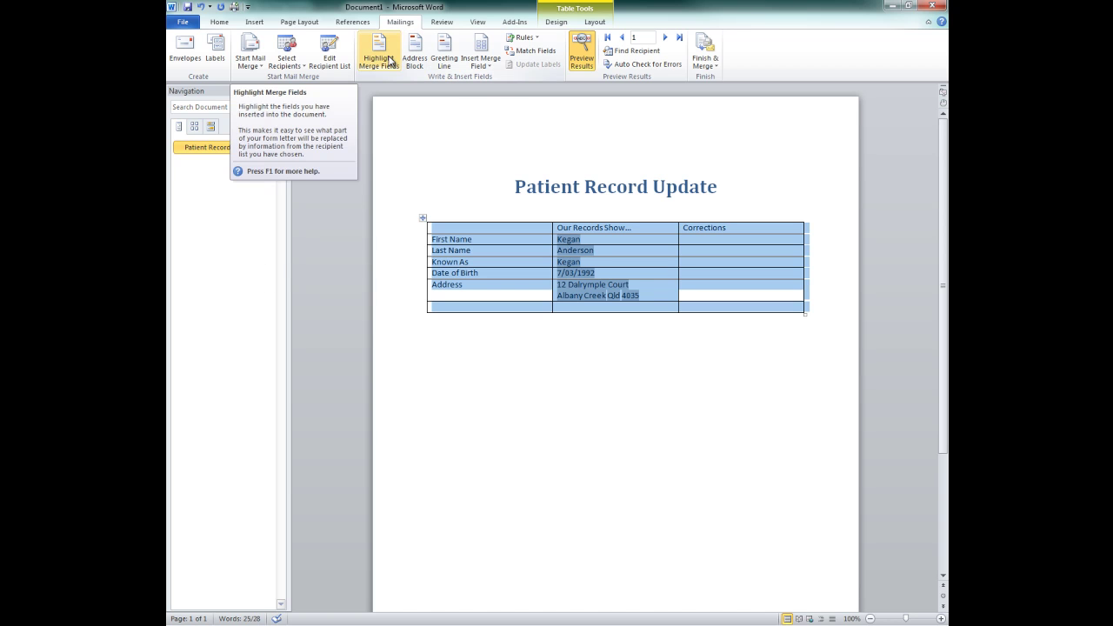
left_click(220, 23)
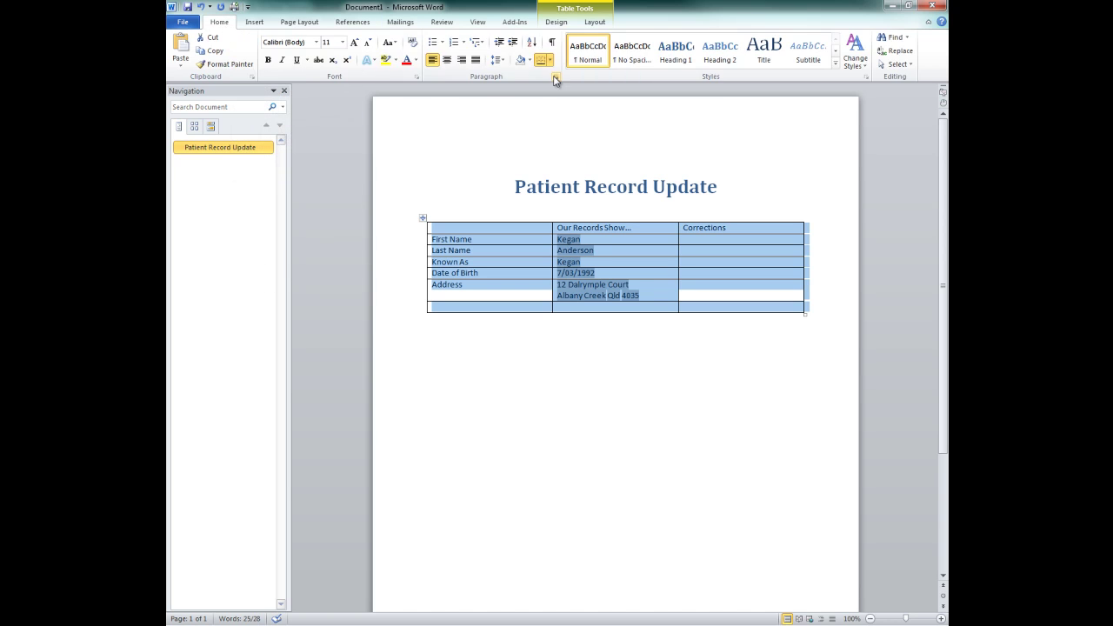
left_click(714, 61)
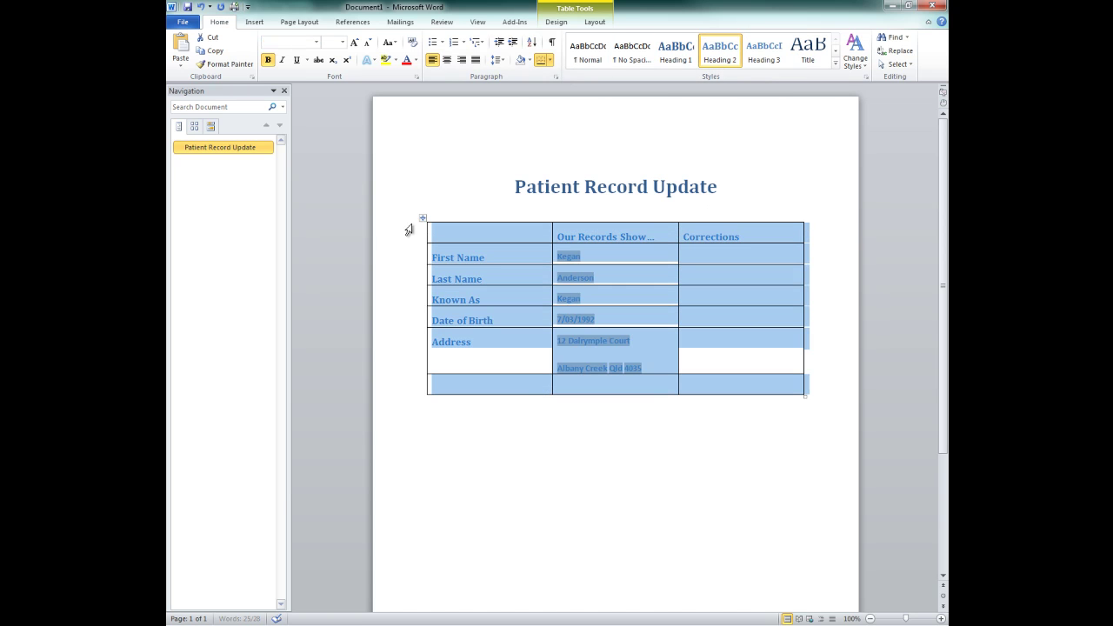
Set the First Name to Address rows' font colour to Automatic black, leaving the header blue.
left_click(395, 252)
left_click_drag(394, 260, 408, 362)
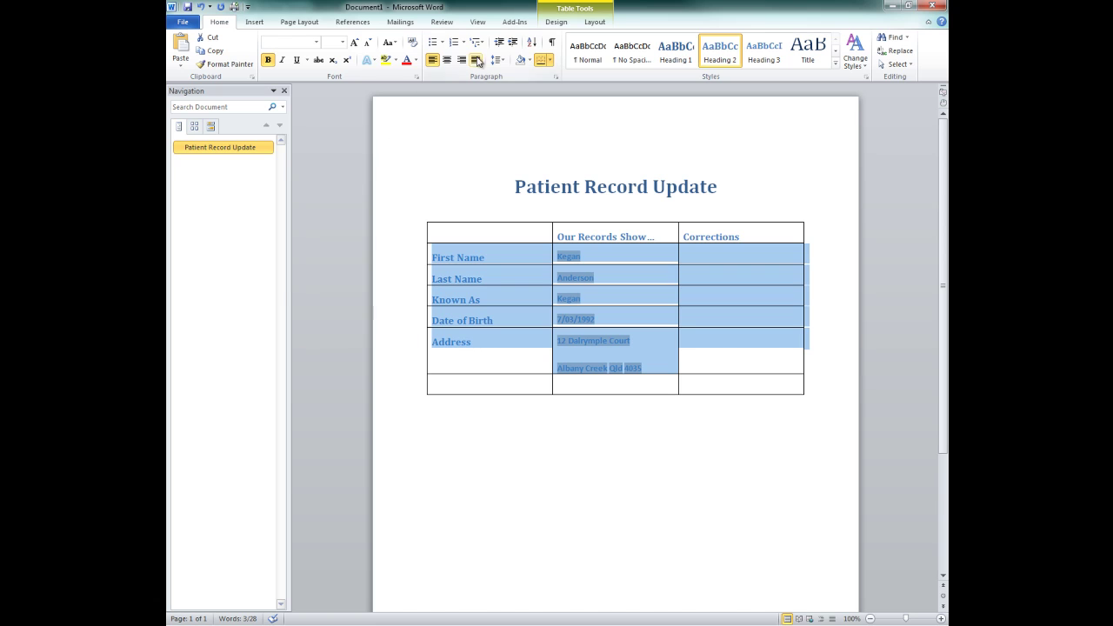
left_click(415, 61)
left_click(380, 76)
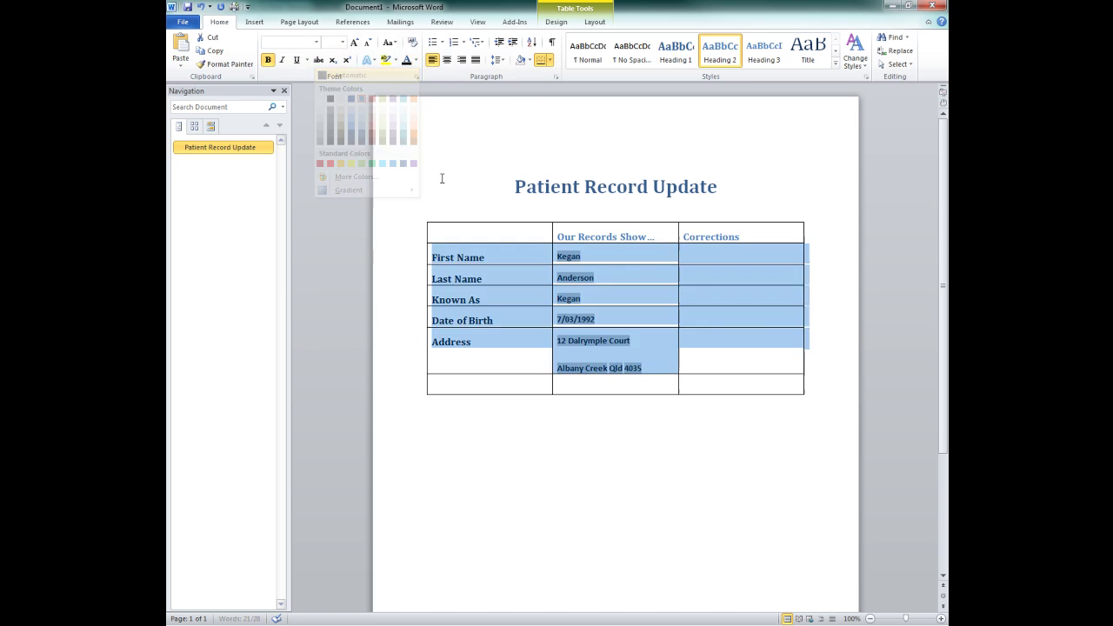
left_click(405, 237)
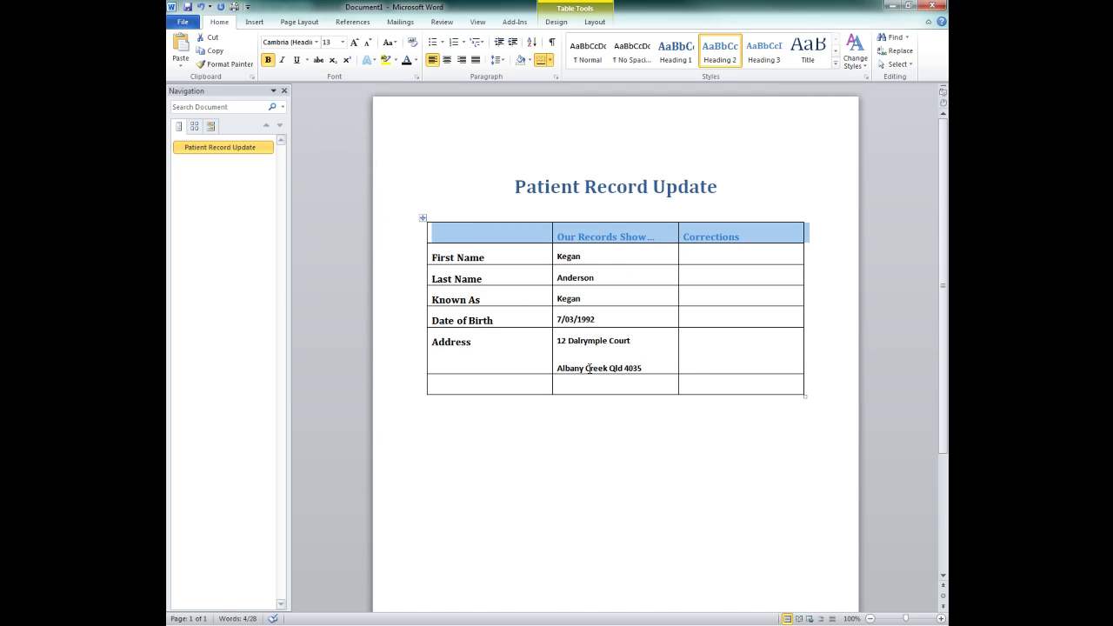
Remove all borders from the table with No Border.
left_click(423, 217)
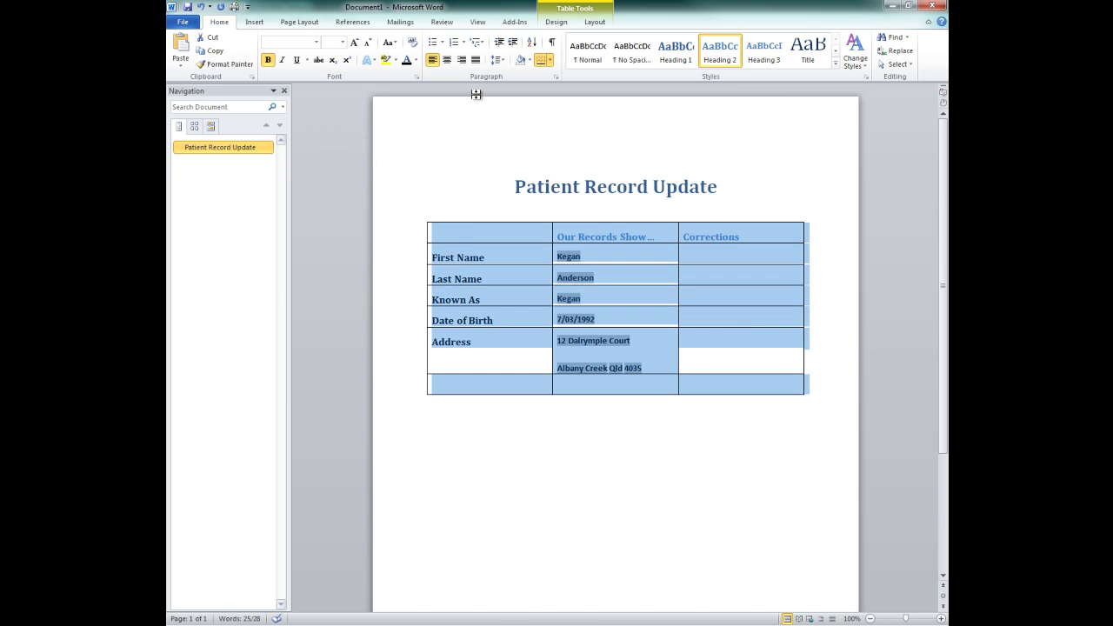
left_click(550, 60)
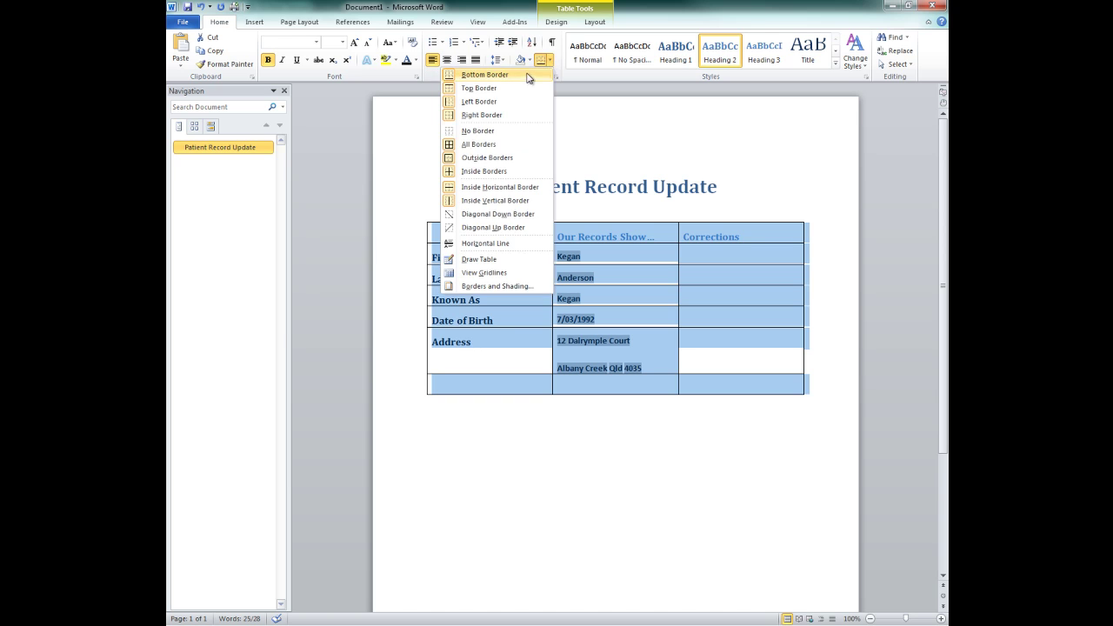
left_click(508, 130)
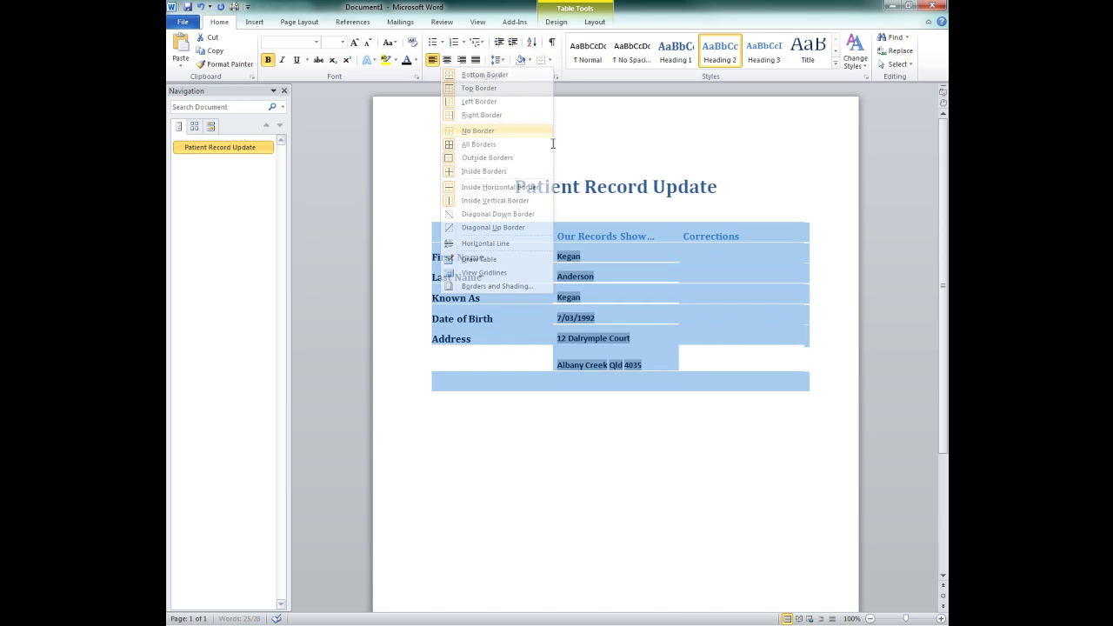
left_click(734, 257)
Give the Corrections cells Inside Horizontal and Bottom borders as writing lines.
left_click_drag(735, 258, 738, 375)
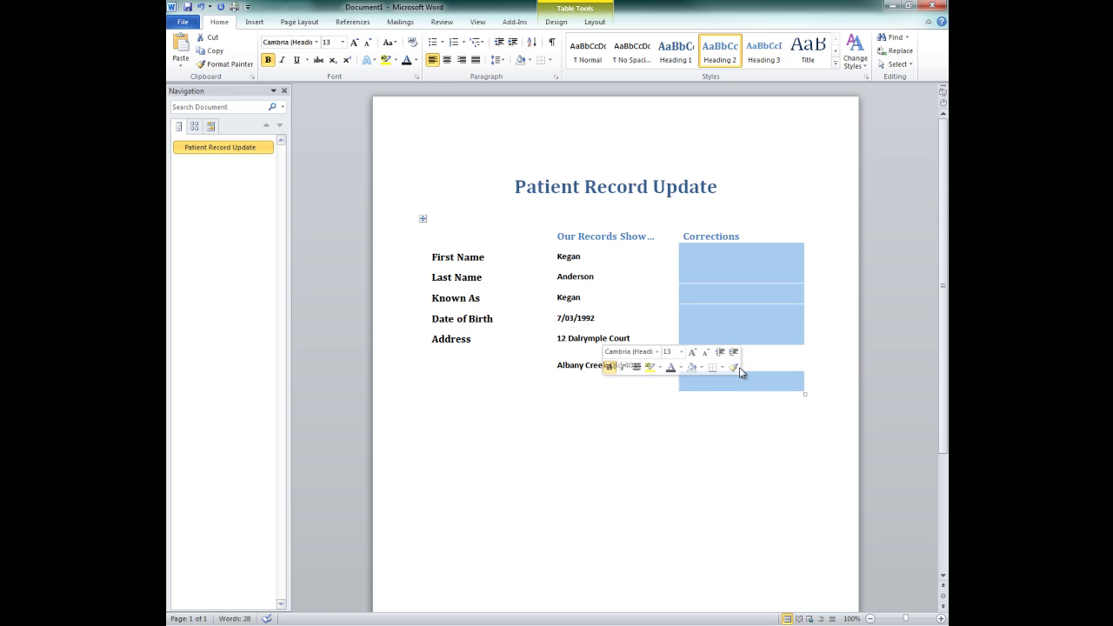
left_click(549, 60)
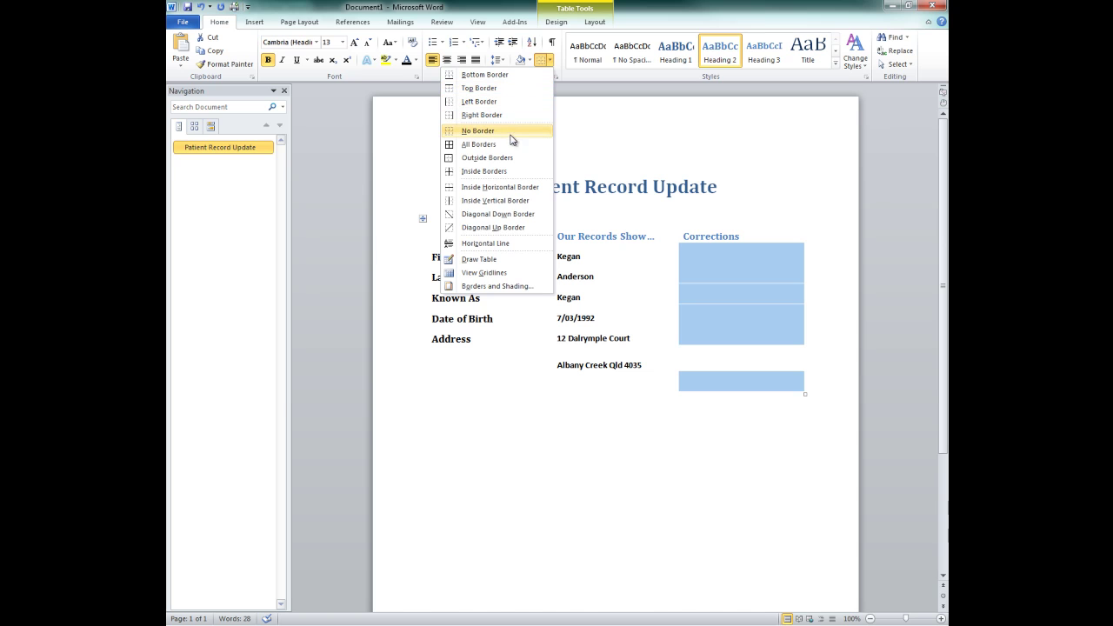
left_click(521, 188)
left_click(550, 60)
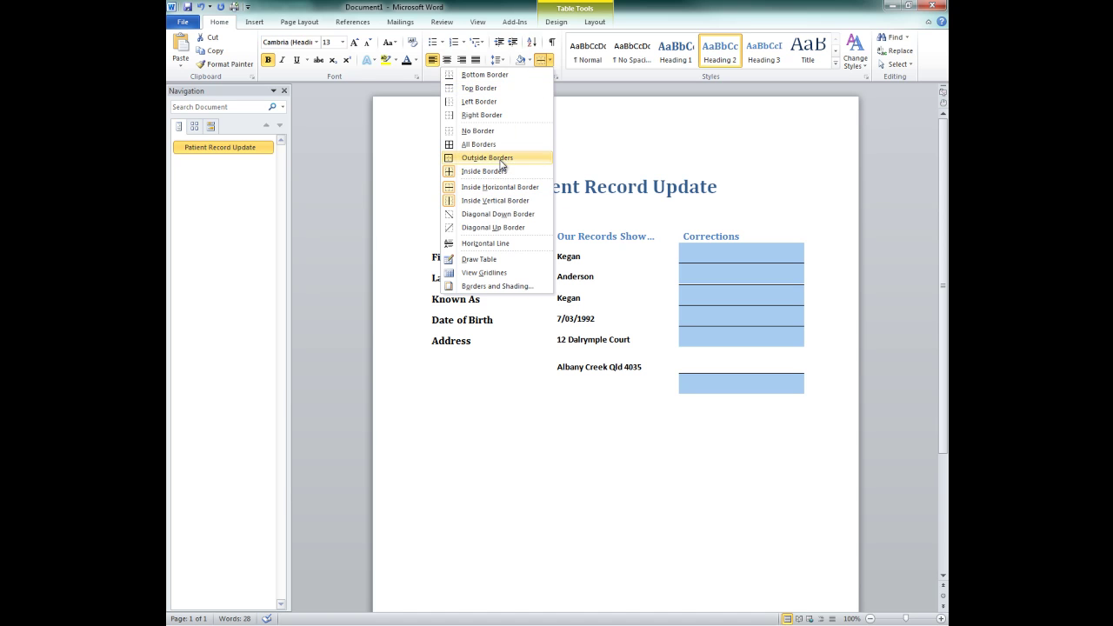
left_click(504, 75)
left_click(704, 279)
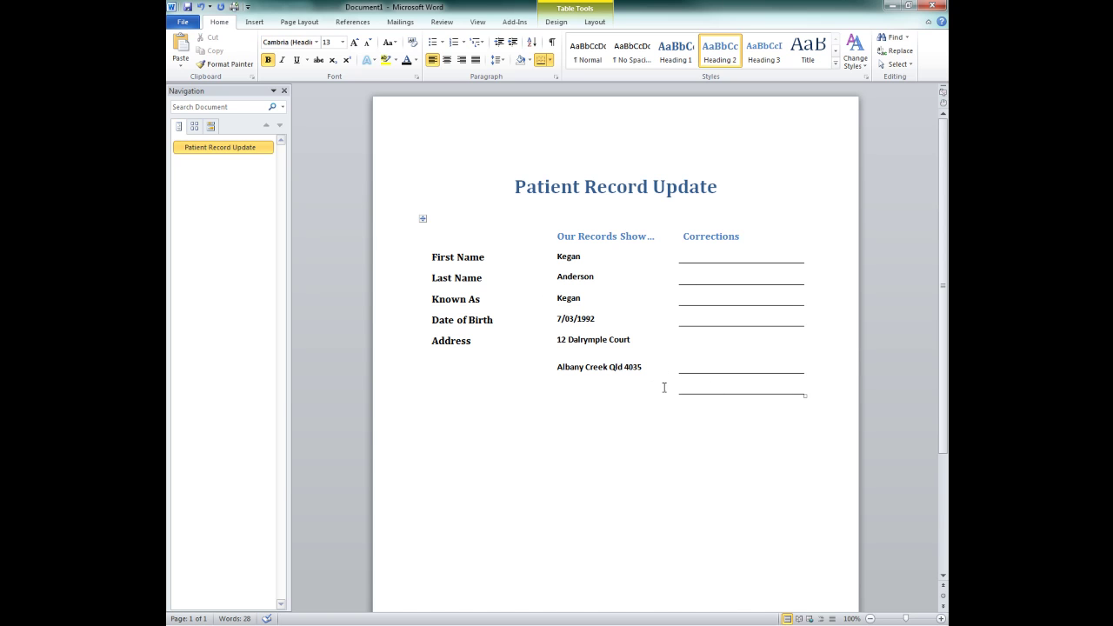
left_click(727, 360)
Save the document to the Desktop as 'Patient Record Update.docx'.
left_click(186, 8)
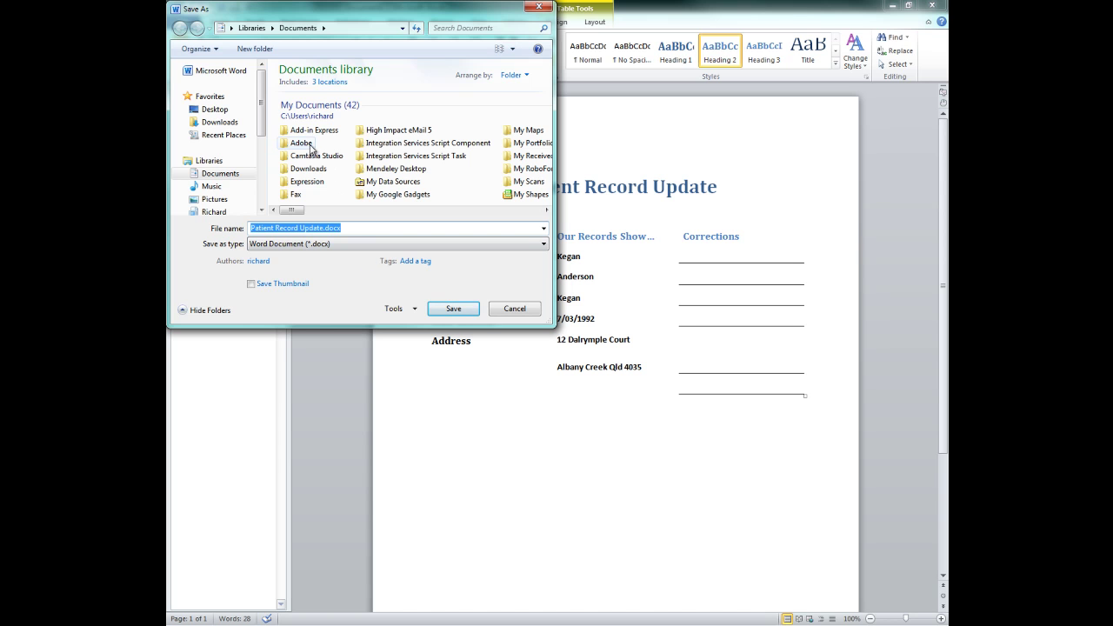
left_click(217, 109)
left_click(447, 310)
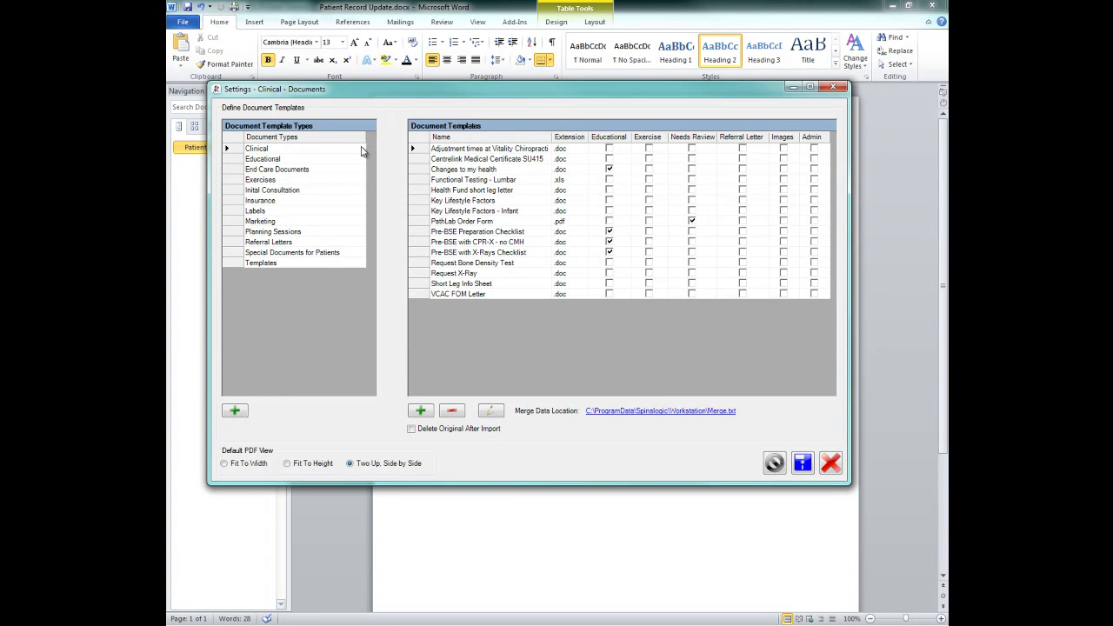
Add a new document template type in Spinalogic and name it 'Demo'.
left_click(234, 412)
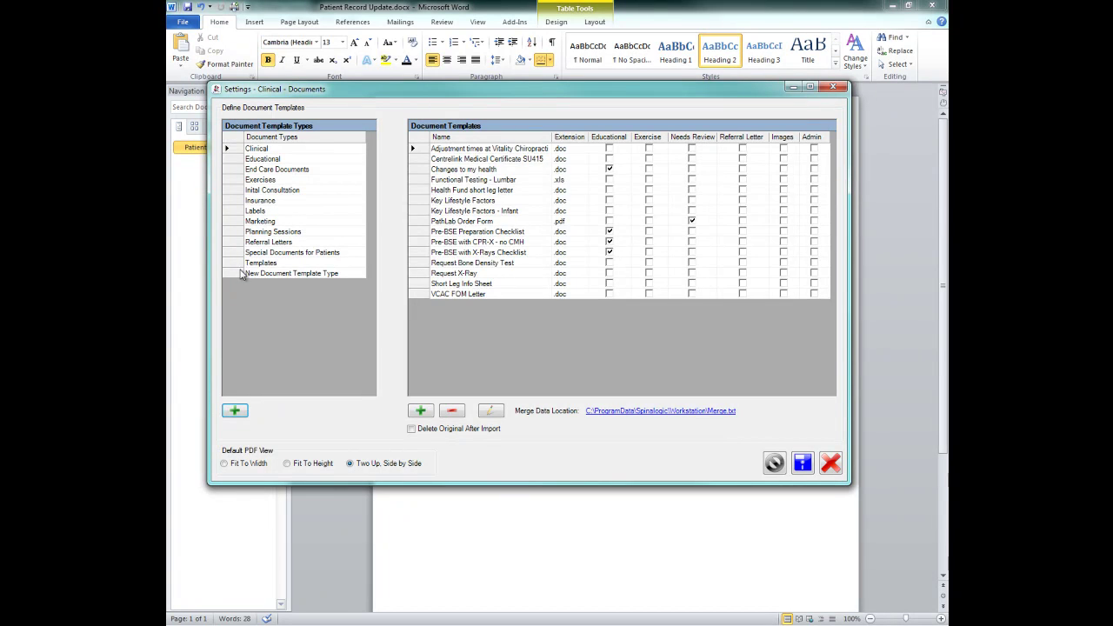
left_click(263, 273)
left_click(263, 273)
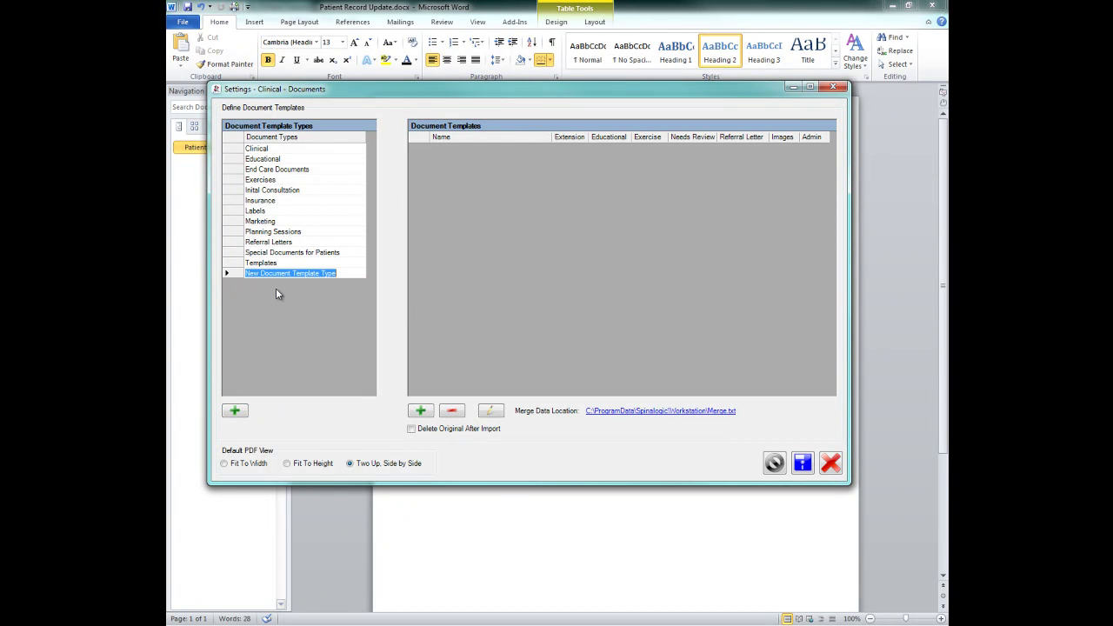
type("Demo")
left_click(638, 247)
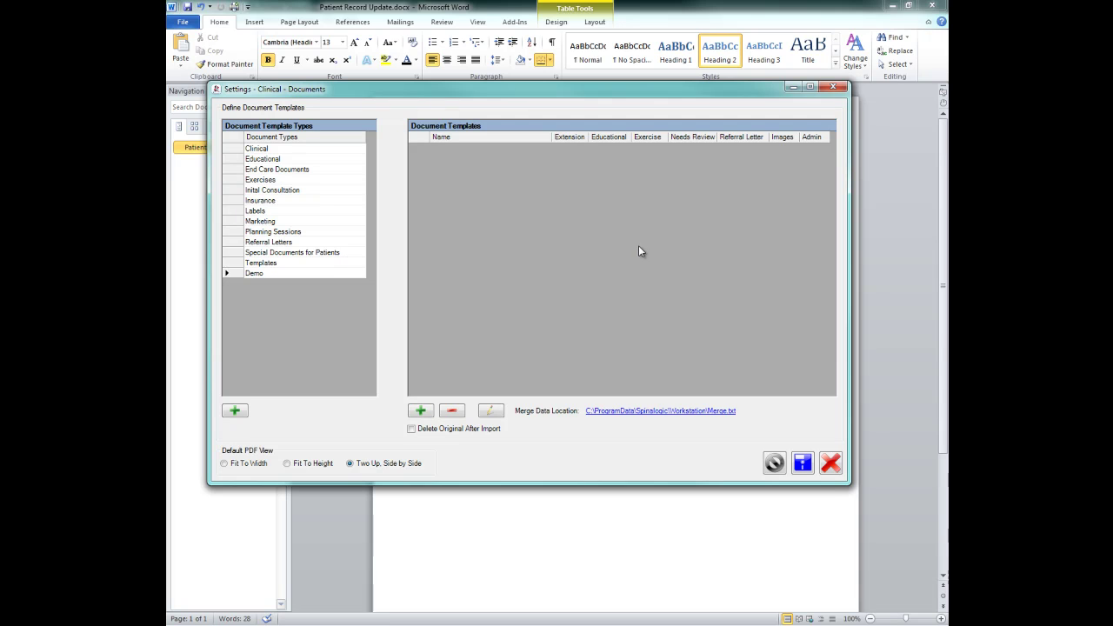
Import Patient Record Update.docx from the Desktop as a template under Demo.
left_click(421, 411)
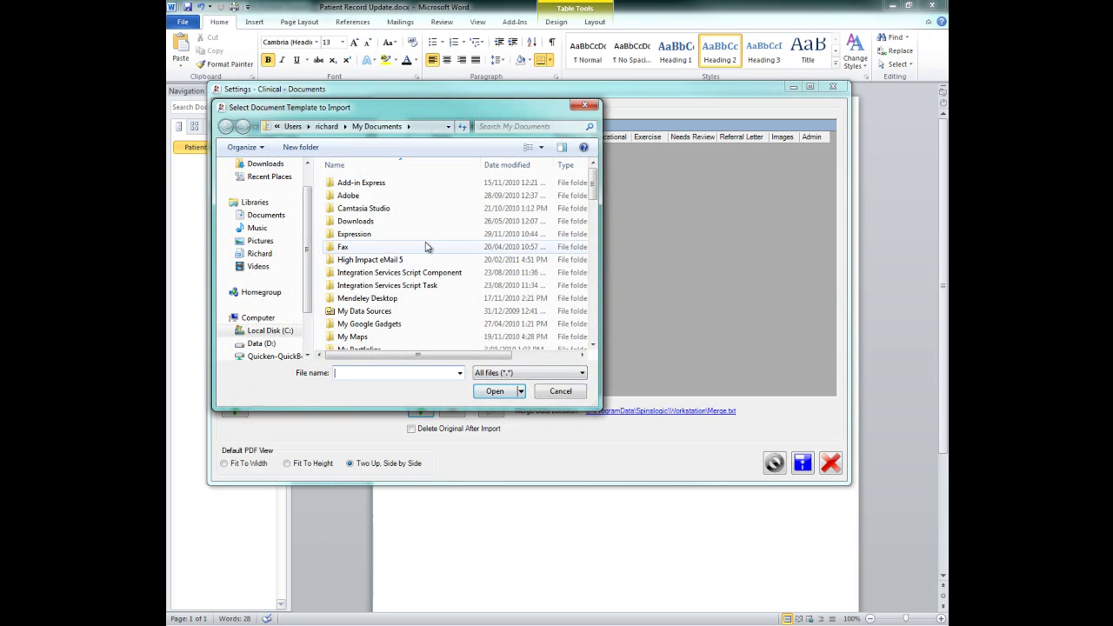
scroll(297, 179, "up", 1)
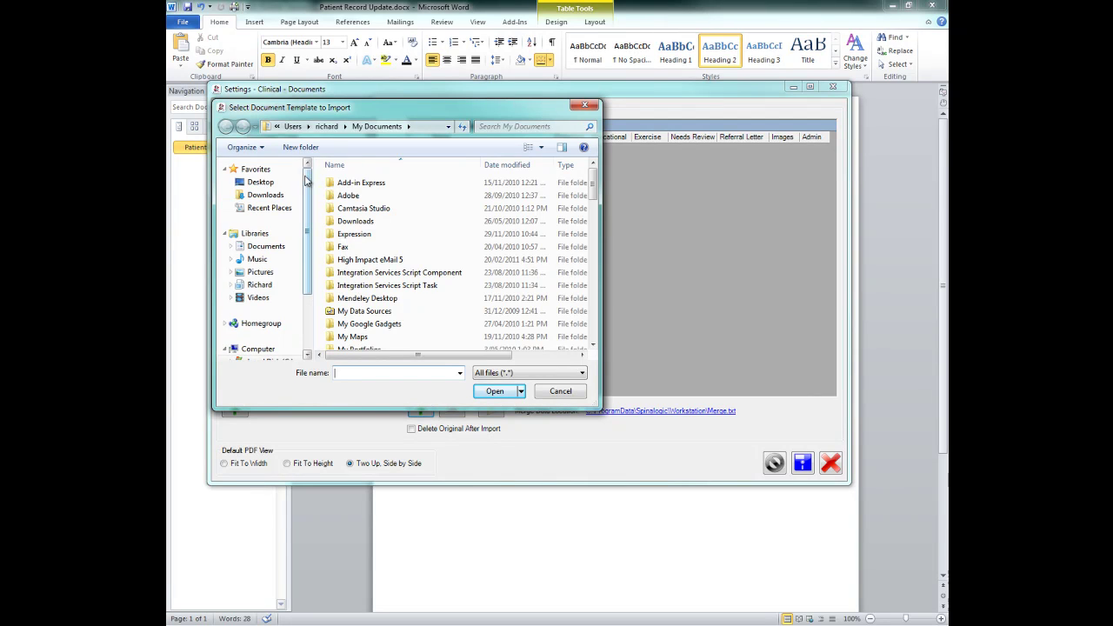
left_click(261, 182)
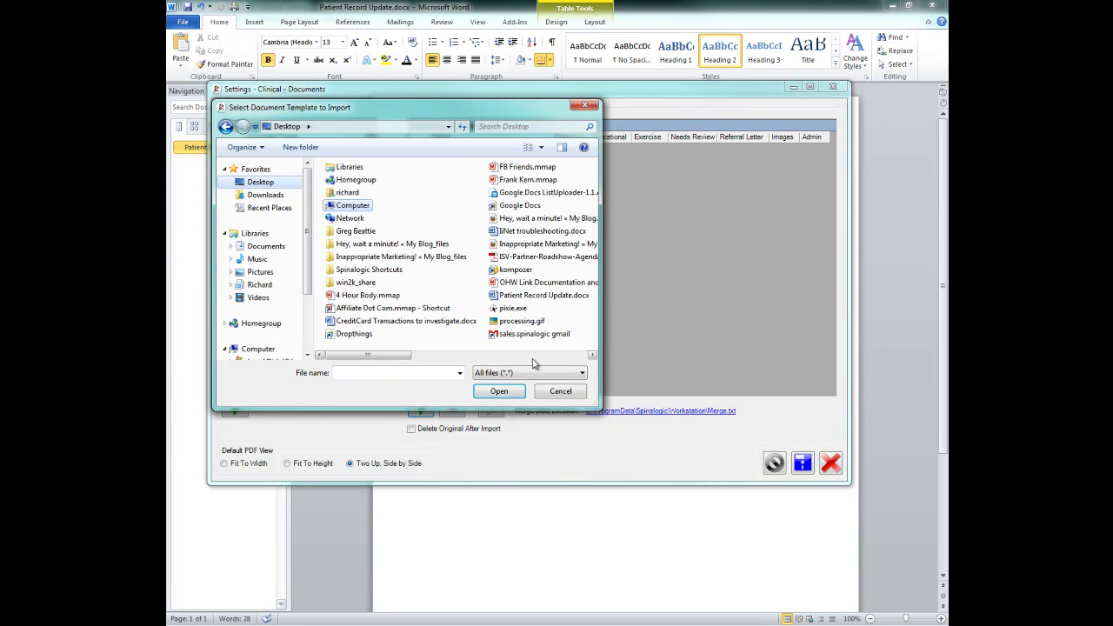
left_click(535, 355)
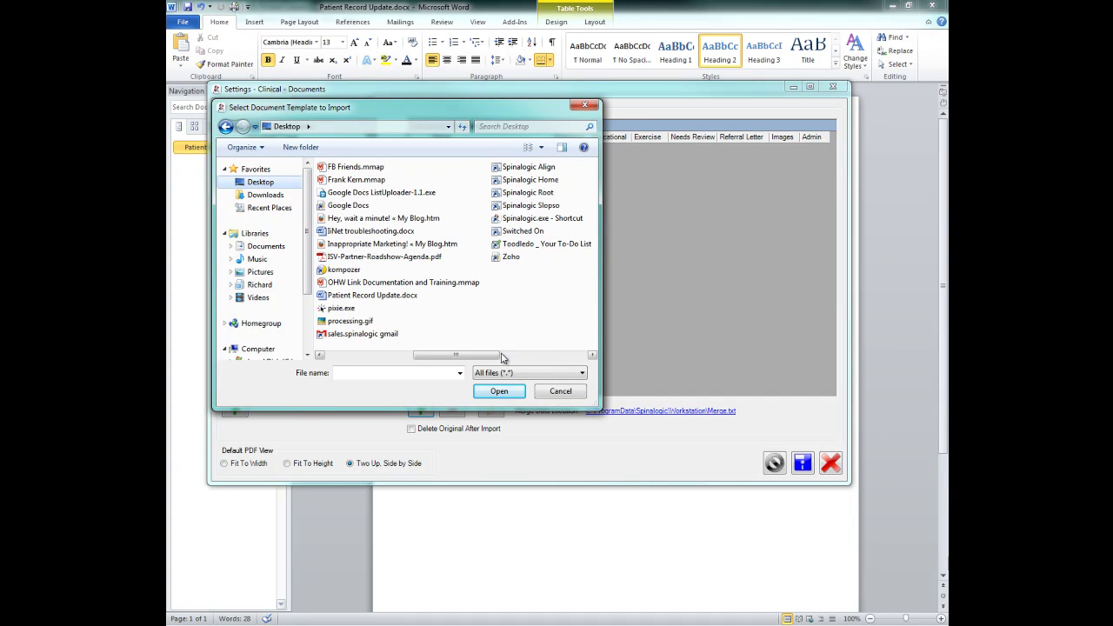
double_click(369, 297)
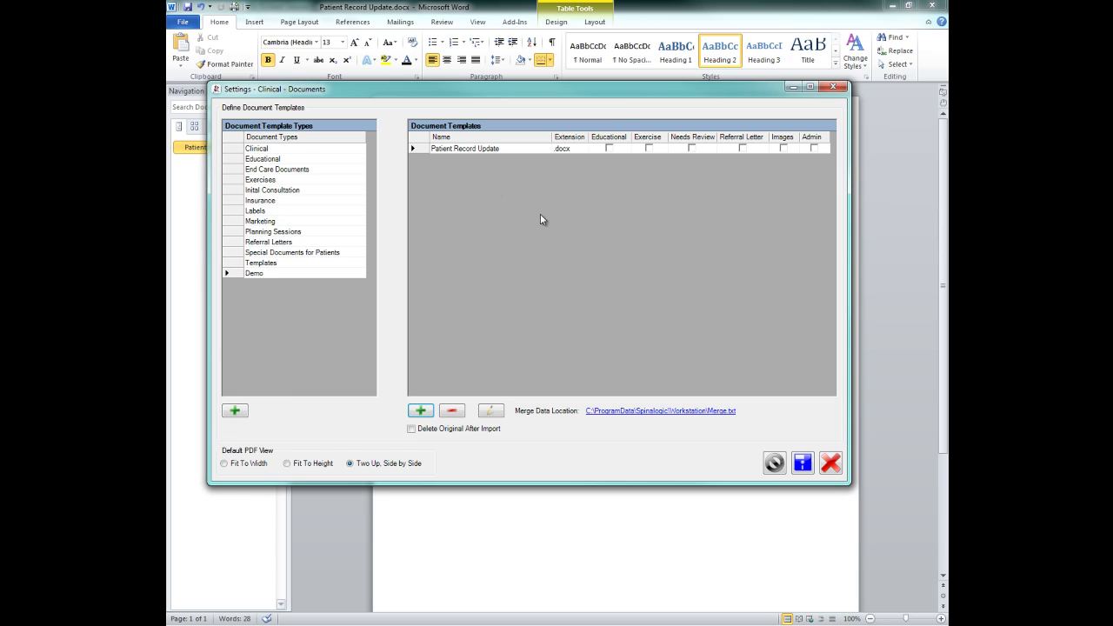
left_click(415, 148)
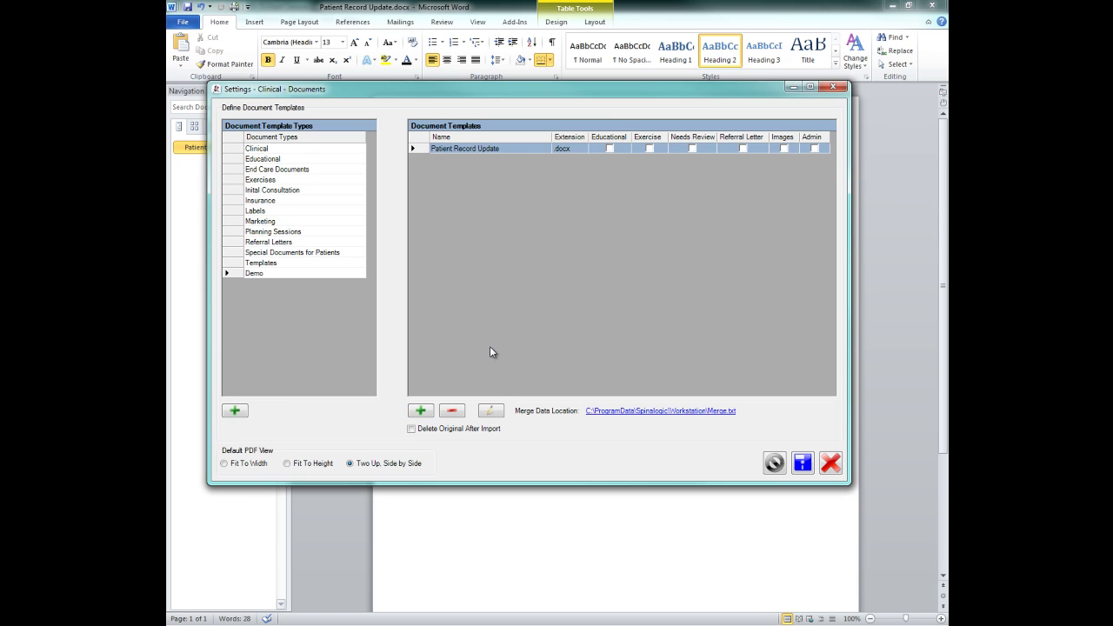